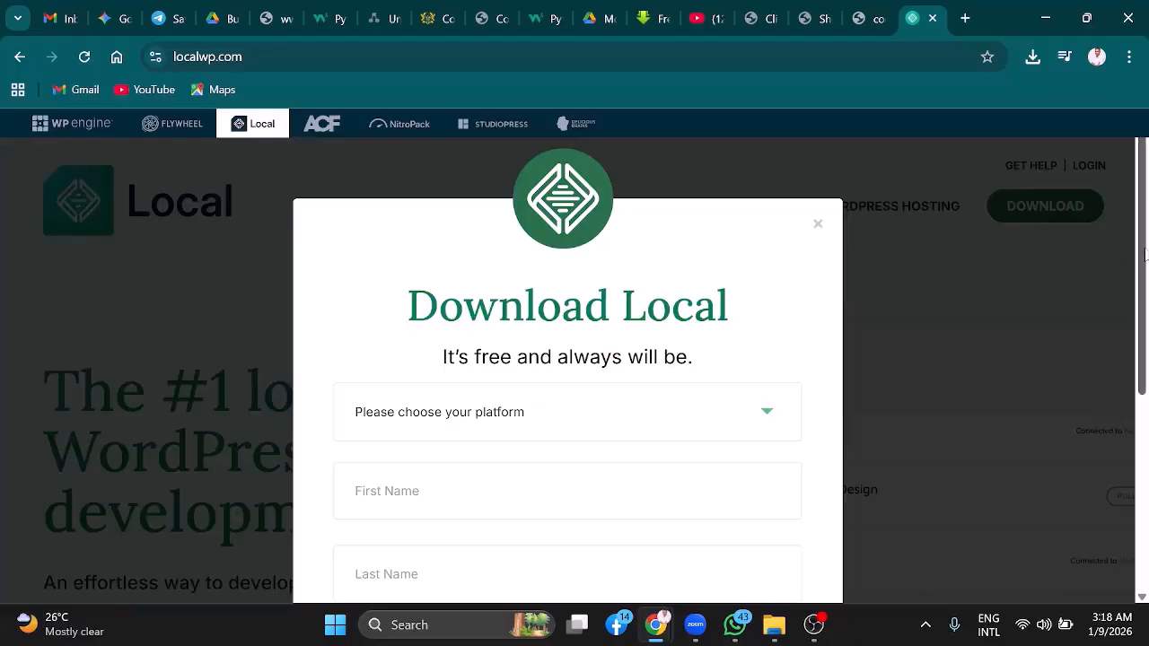
# Choose Windows as the platform in the Download Local form
pyautogui.moveTo(1144, 260); pyautogui.dragTo(1148, 320)
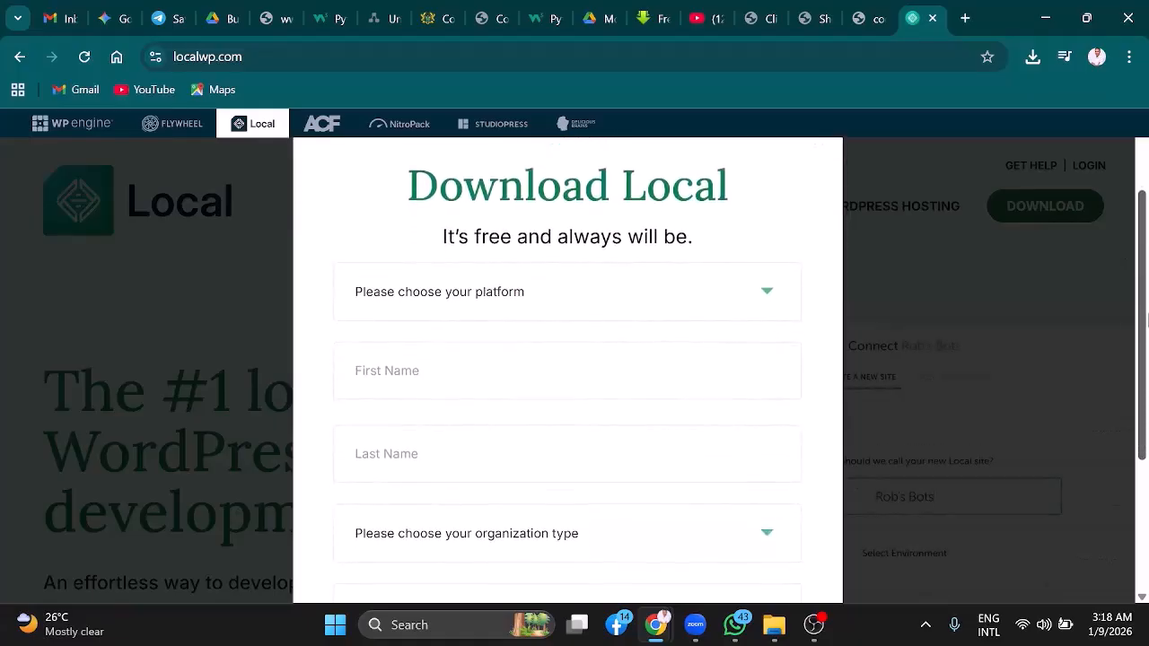
pyautogui.click(710, 297)
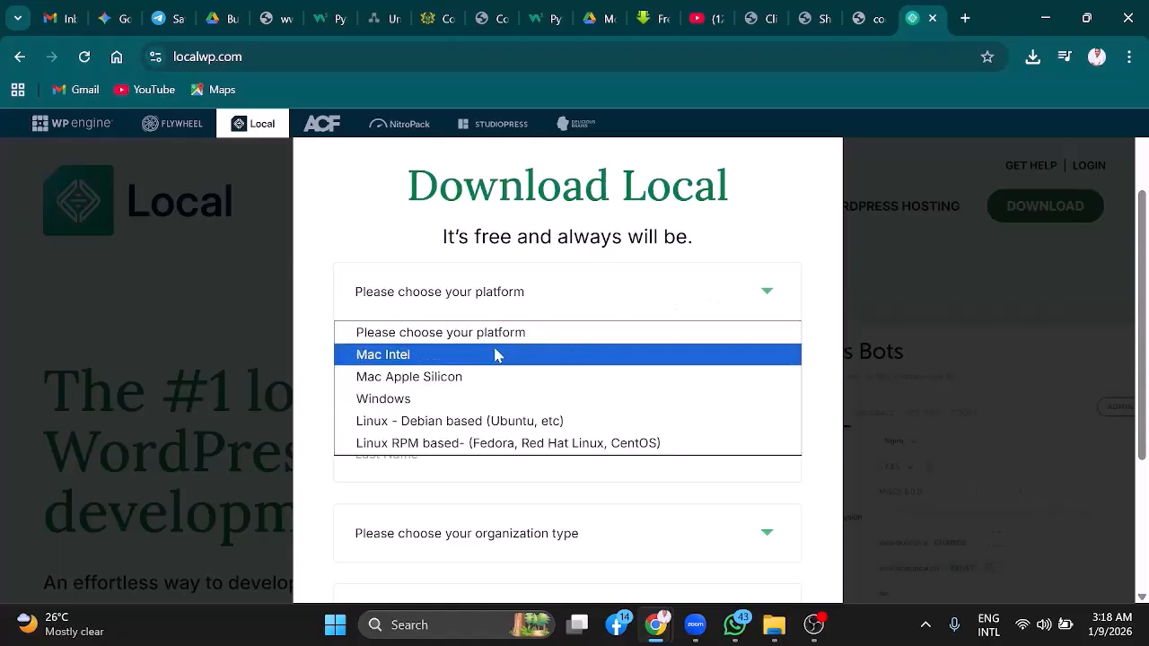
pyautogui.click(391, 408)
# Enter the user's first name and last name in the form's name fields
pyautogui.click(405, 370)
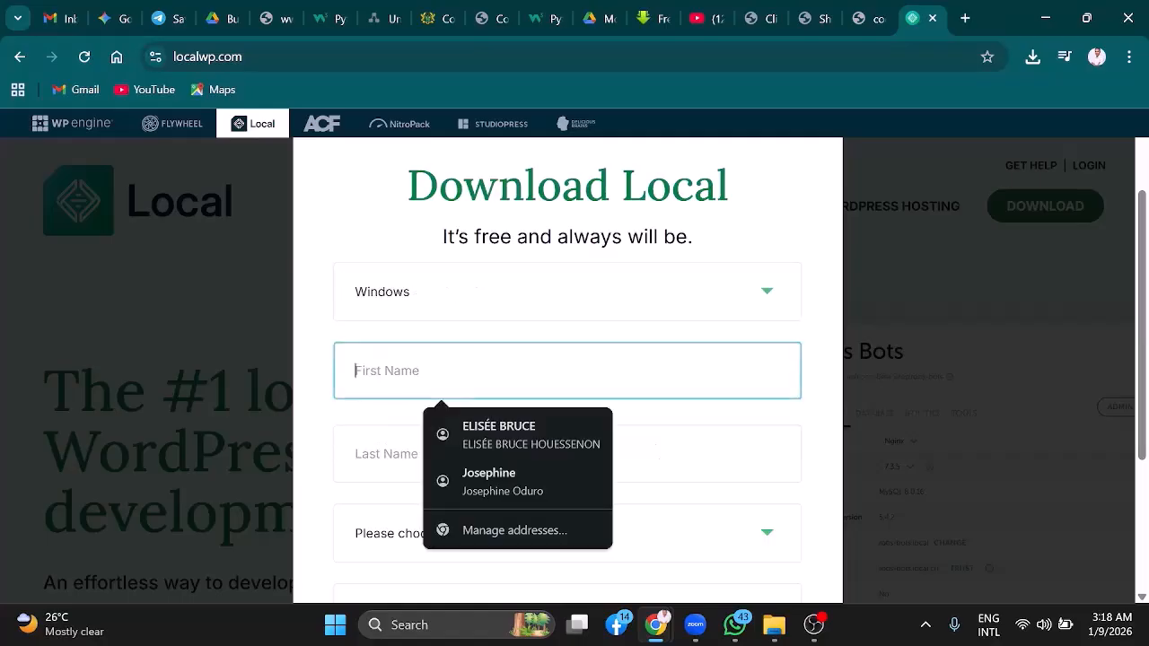
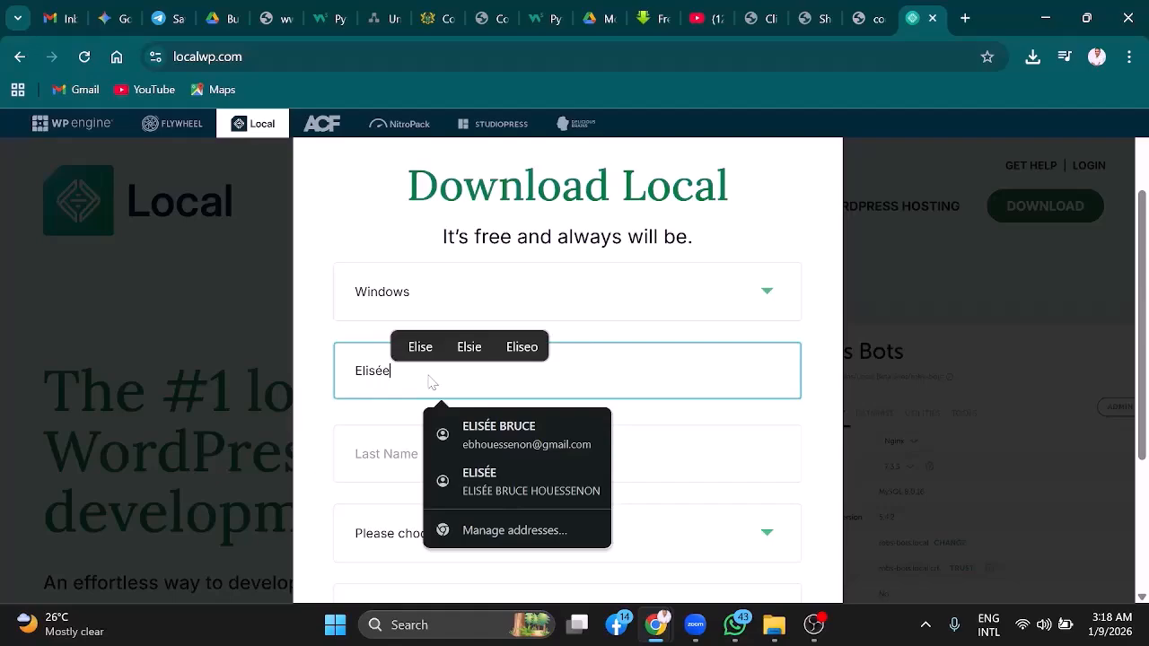
pyautogui.click(395, 453)
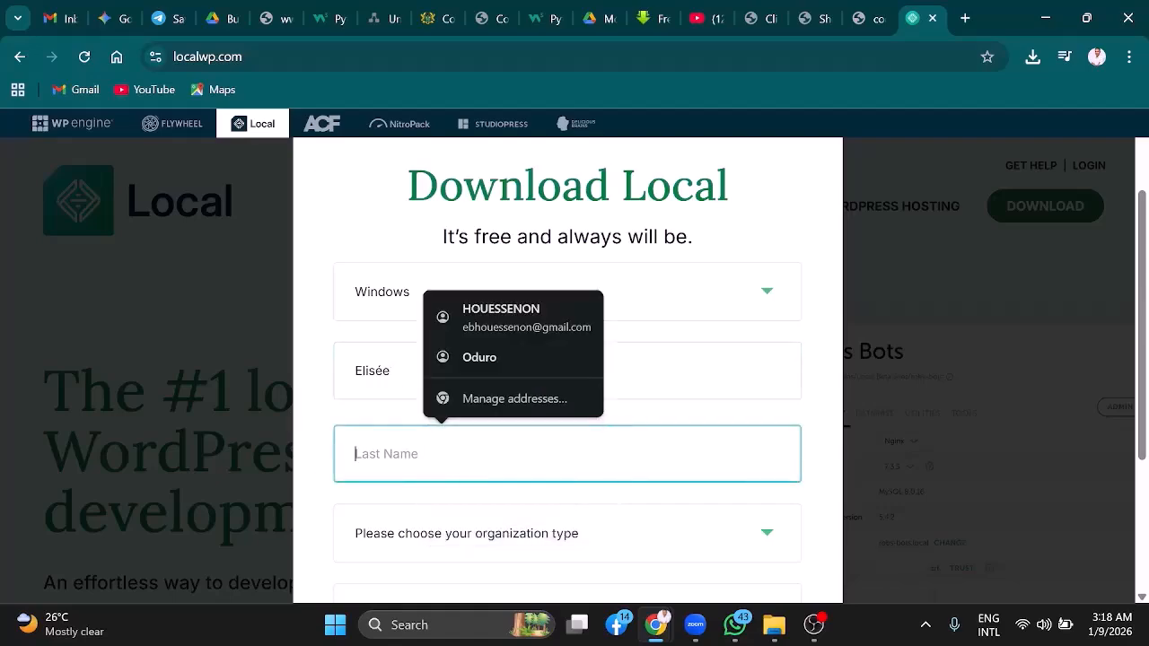
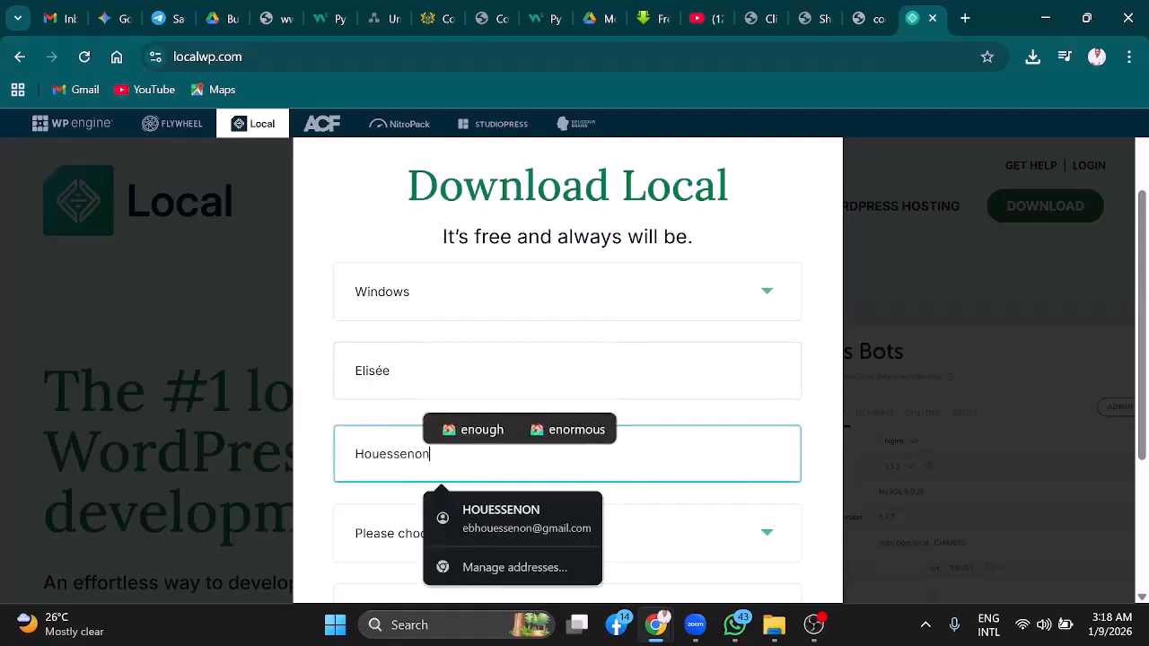
# Set the organization type to Independent Freelancer/Consultant
pyautogui.click(371, 535)
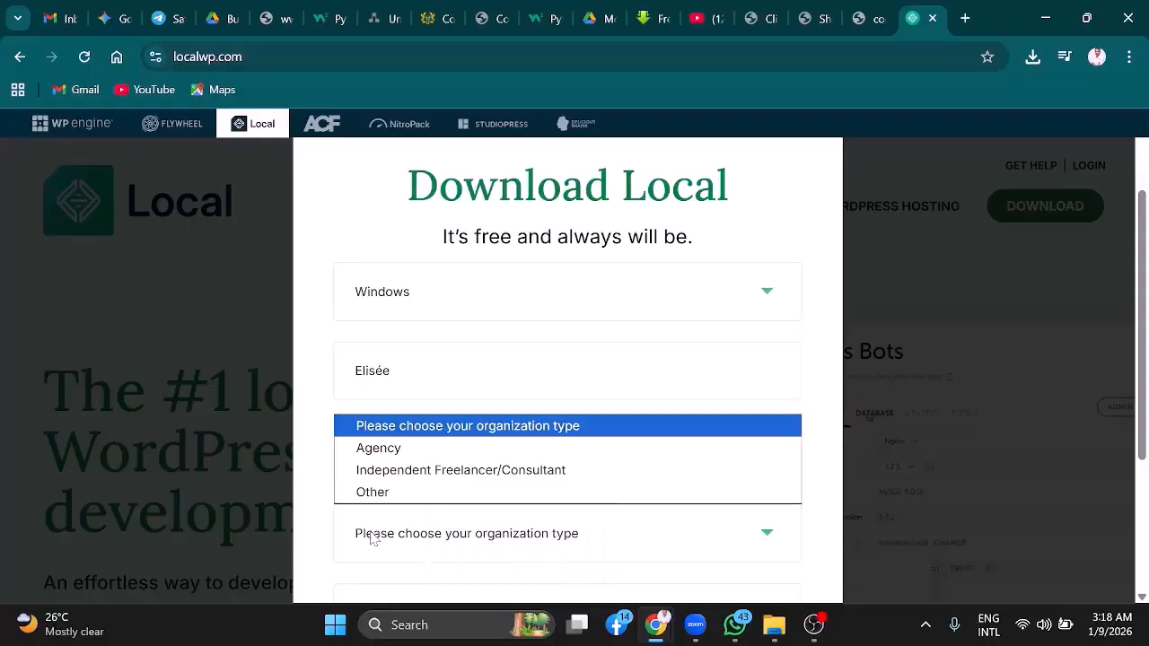
pyautogui.press('Down')
pyautogui.press('Down')
pyautogui.press('Down')
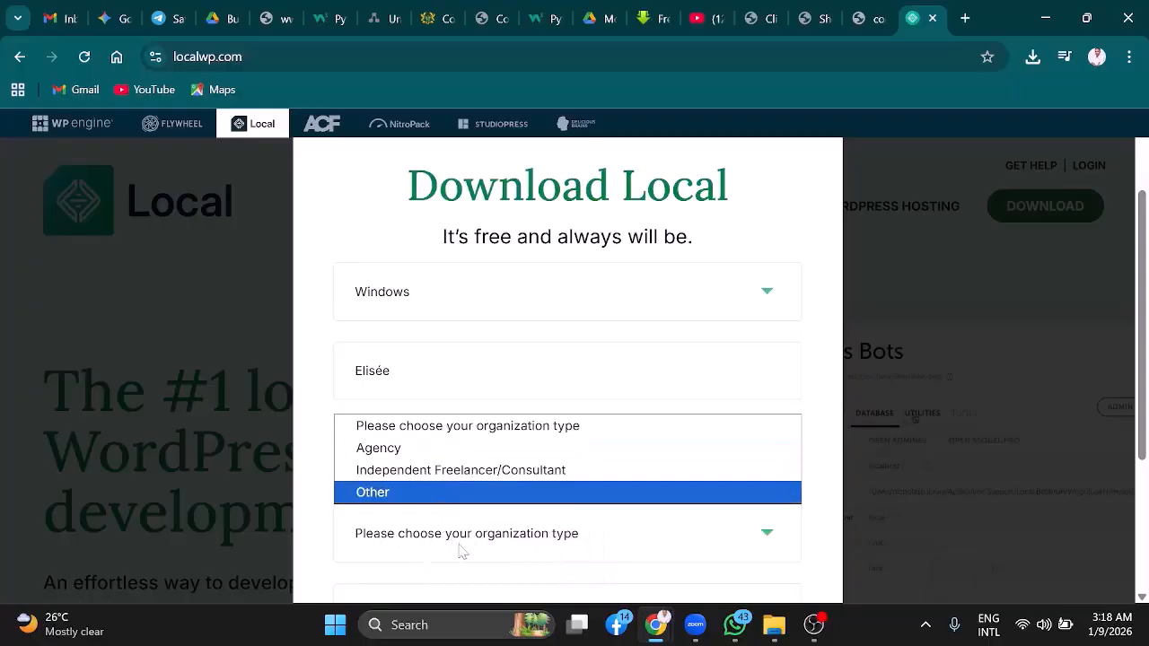
pyautogui.click(470, 478)
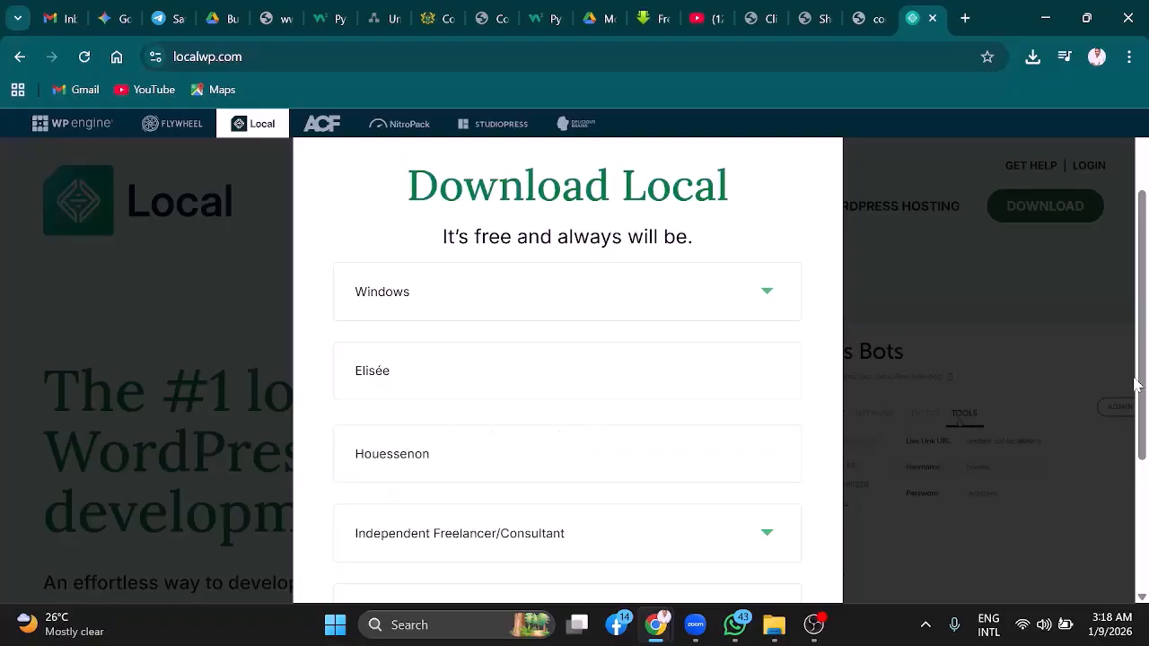
# Fill in the work email field with the user's saved e-mail address
pyautogui.scroll(-2, 1147, 374)
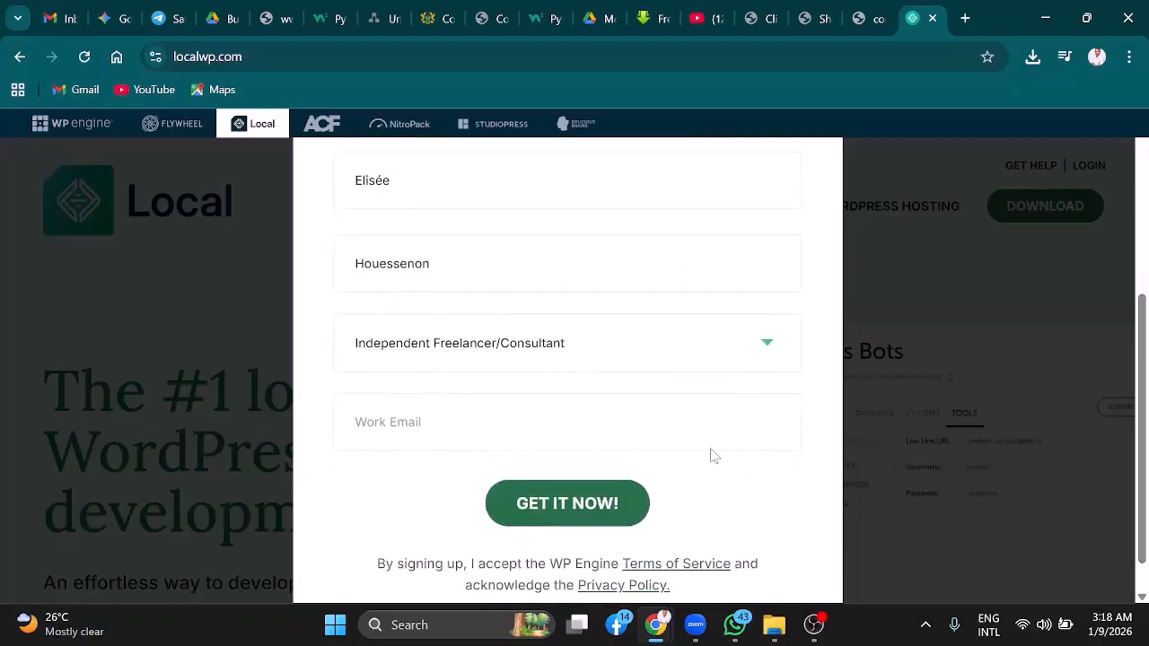
pyautogui.click(711, 429)
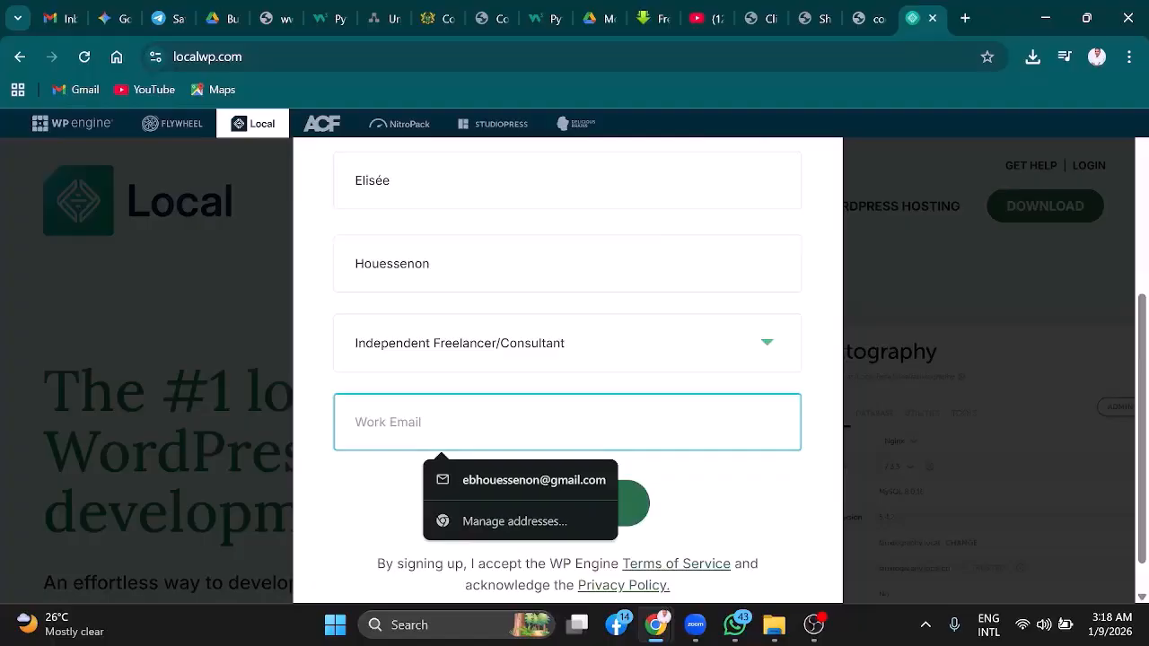
pyautogui.click(587, 479)
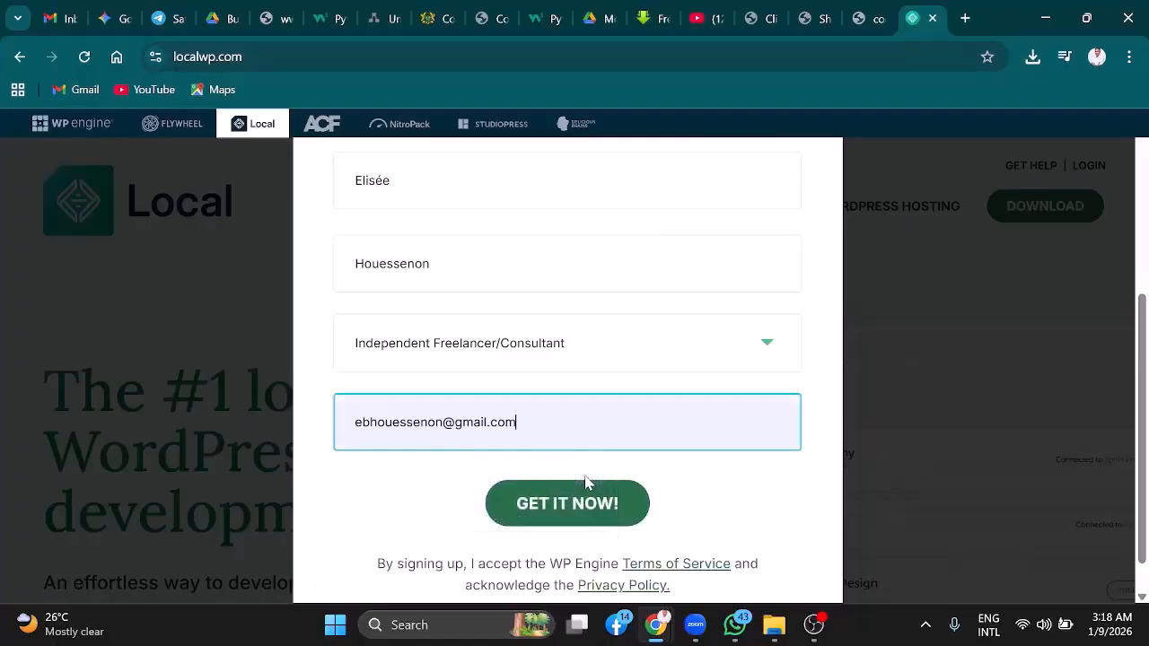
# Submit the form with GET IT NOW! and save the local-9.2.9-windows installer to Downloads
pyautogui.click(556, 511)
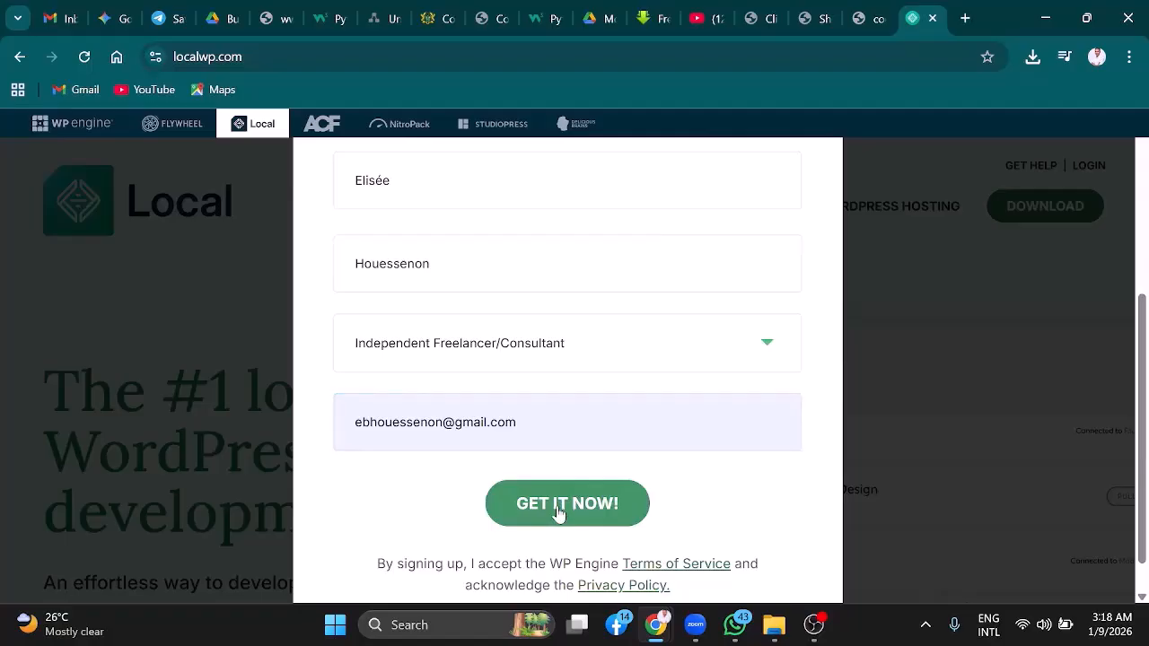
pyautogui.click(556, 512)
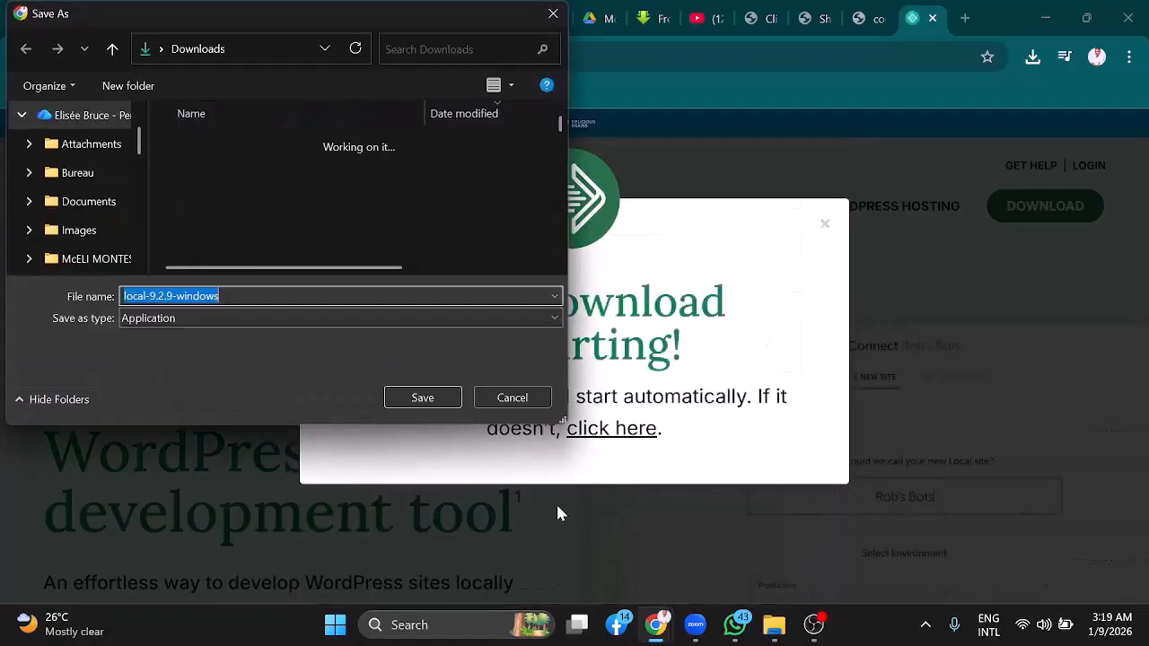
pyautogui.click(422, 398)
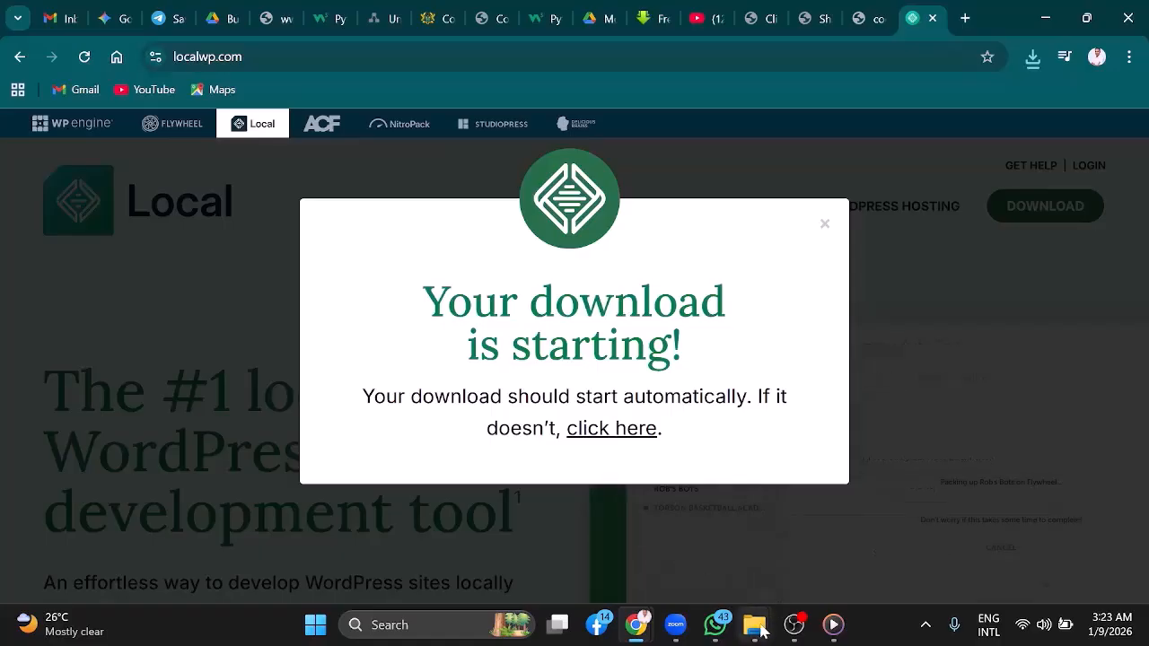
# Open the Downloads folder and launch the local-9.2.9-windows installer
pyautogui.moveTo(758, 633)
pyautogui.click(688, 539)
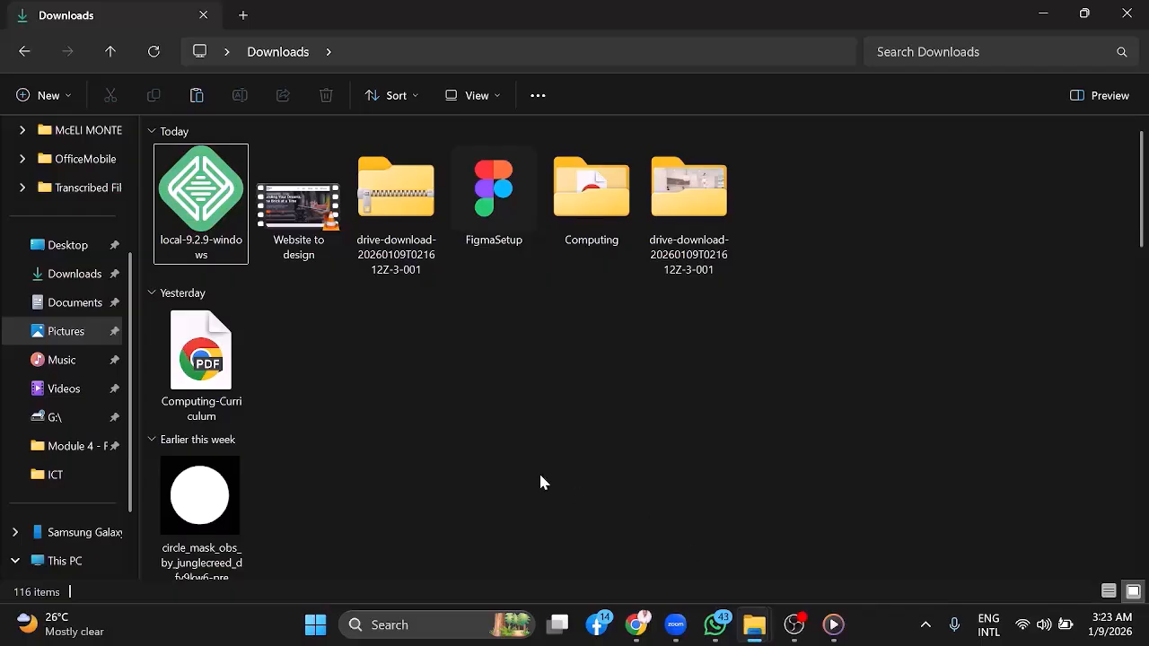
pyautogui.click(202, 204)
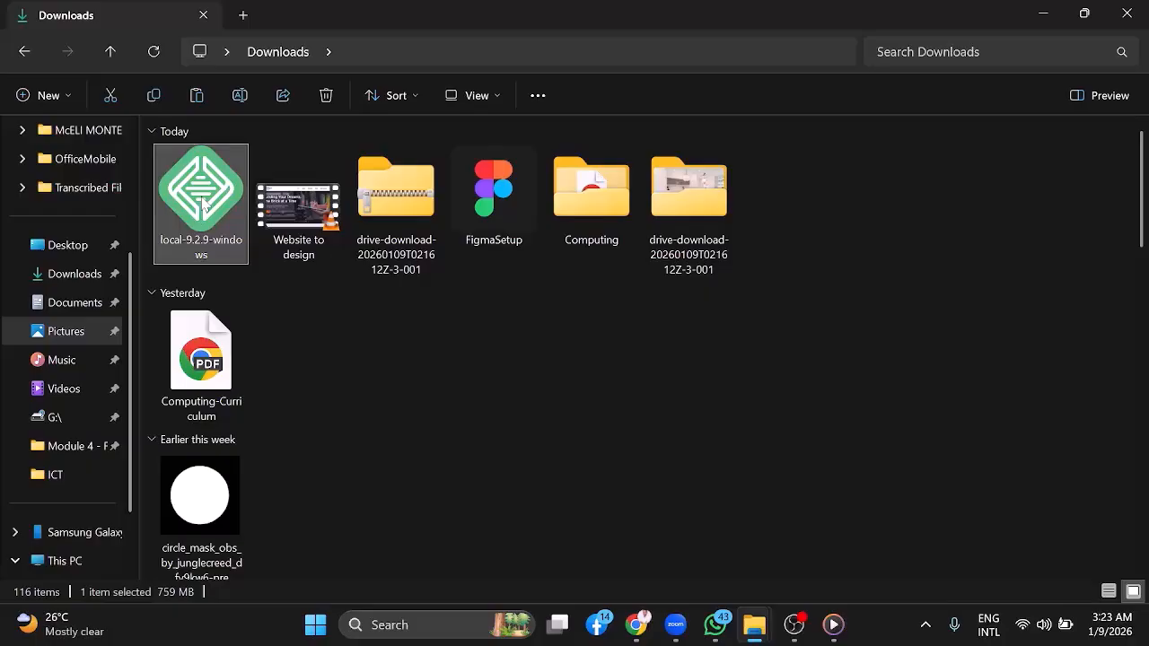
pyautogui.doubleClick(203, 203)
pyautogui.rightClick(203, 199)
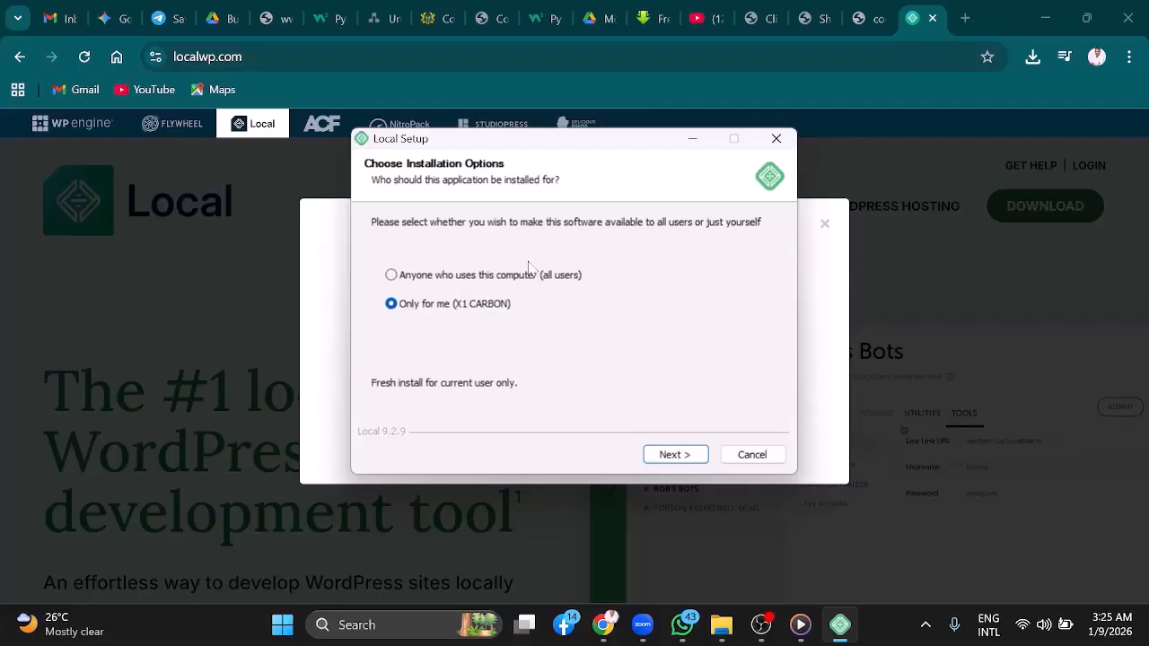
# Choose to install for anyone who uses this computer (all users) and continue
pyautogui.click(392, 276)
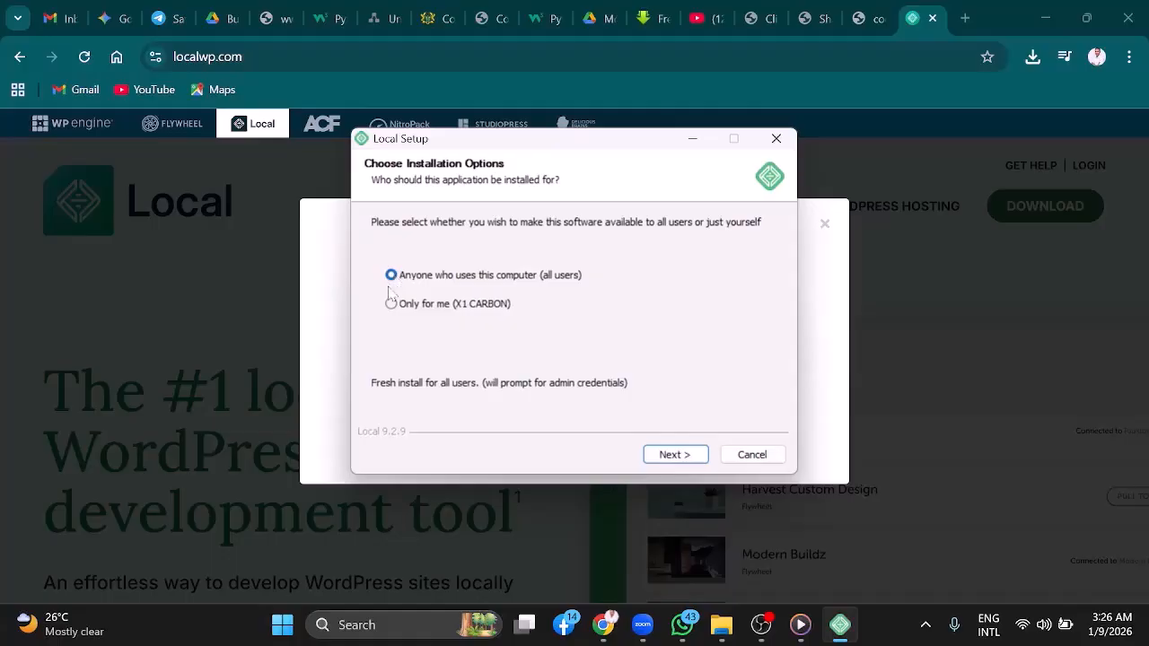
pyautogui.click(398, 306)
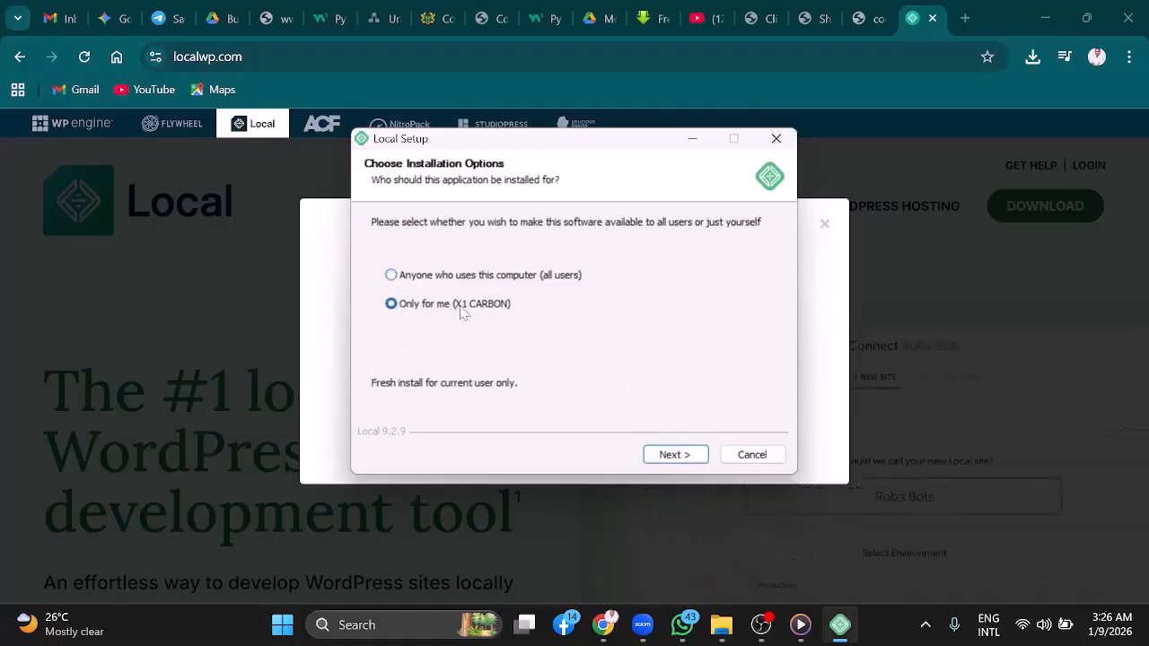
pyautogui.click(415, 276)
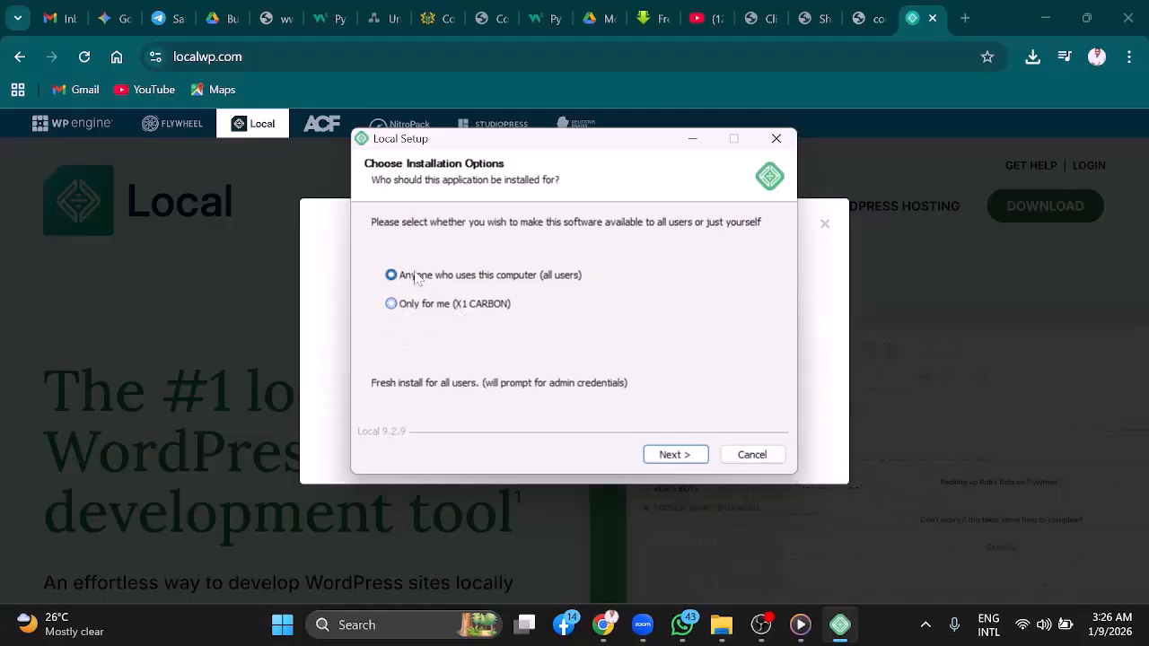
pyautogui.click(672, 456)
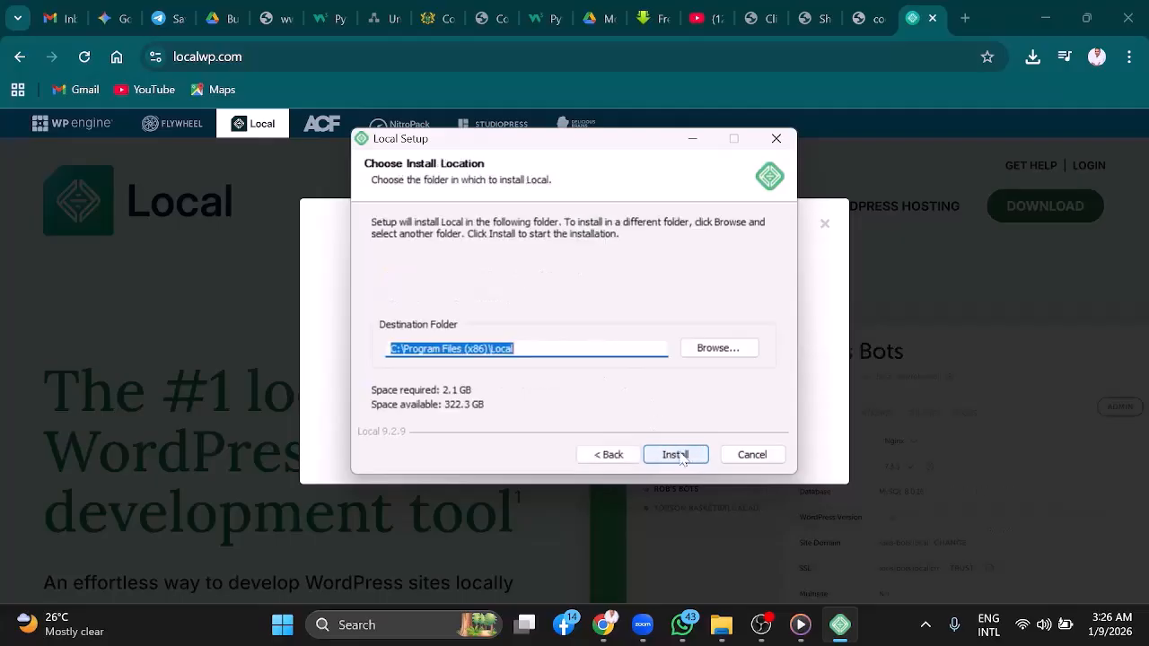
# Install Local into C:\Program Files (x86)\Local and finish setup with Run Local checked
pyautogui.click(680, 456)
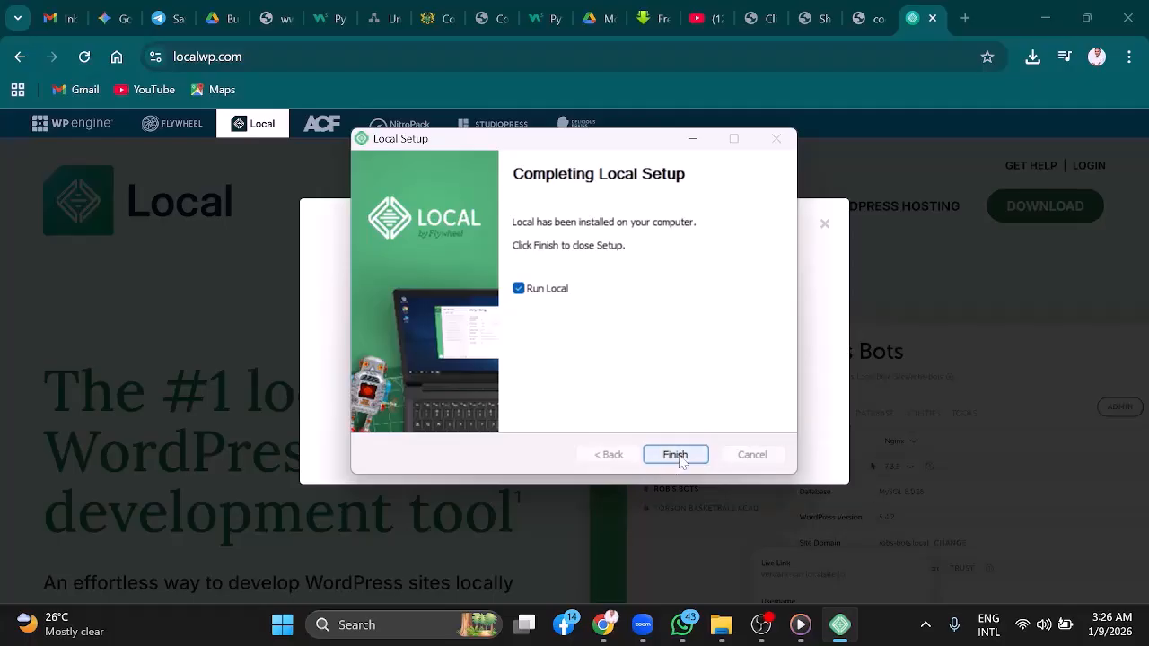
pyautogui.click(675, 455)
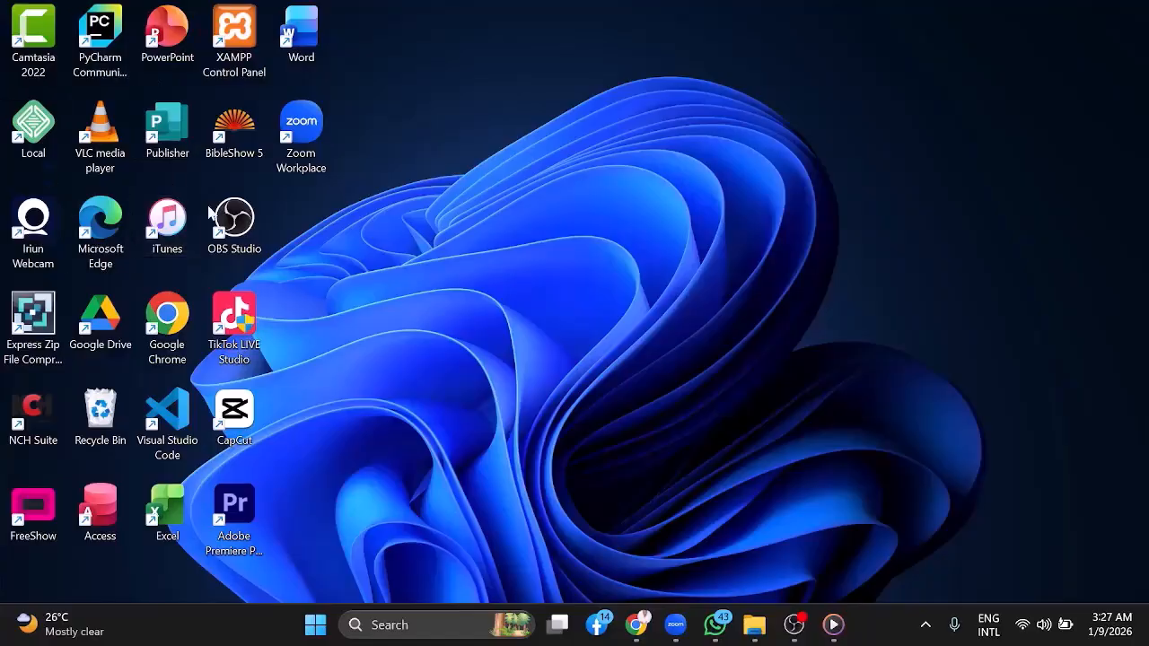
# Launch Local from the desktop and accept Local's Terms of Service
pyautogui.doubleClick(34, 127)
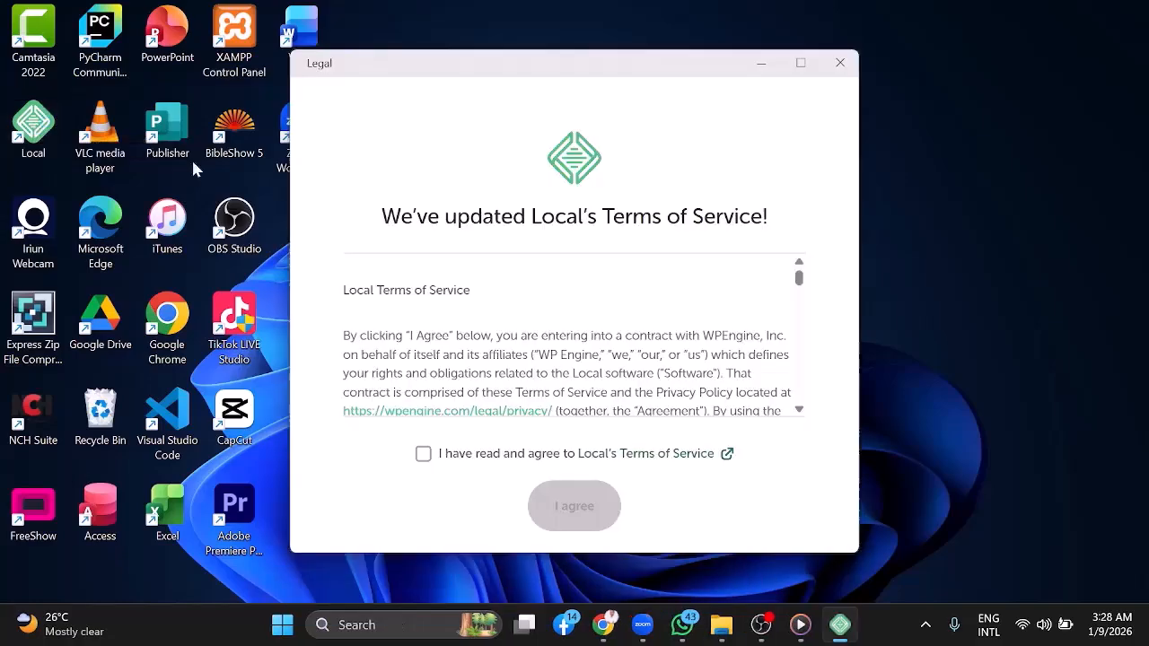
pyautogui.click(422, 458)
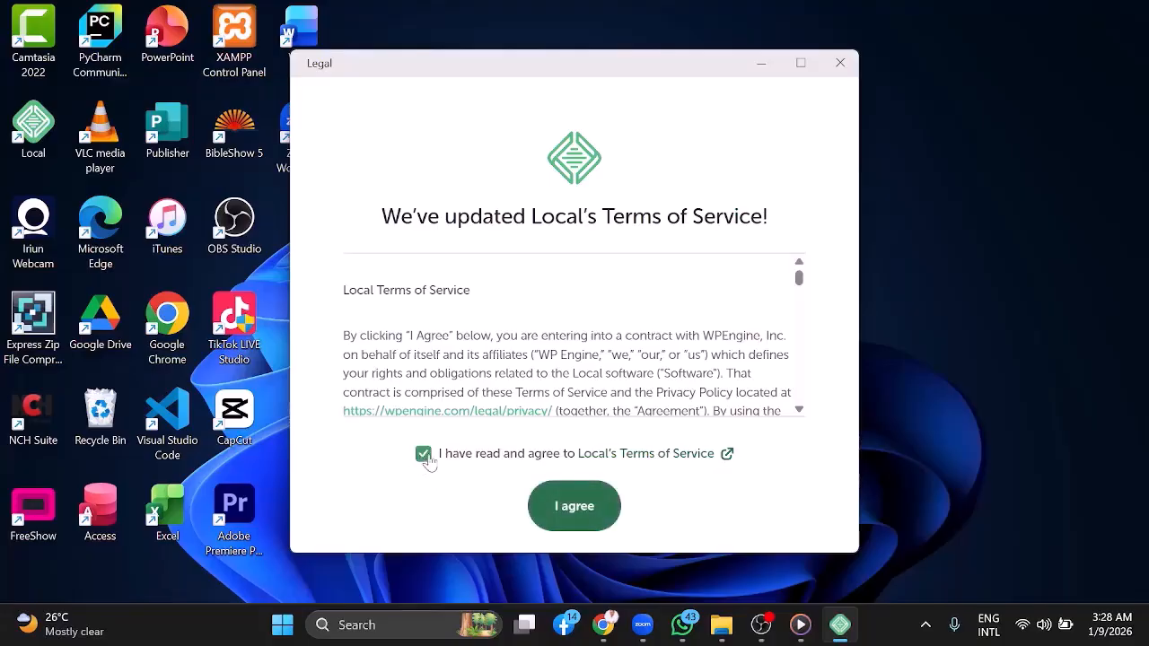
pyautogui.click(579, 511)
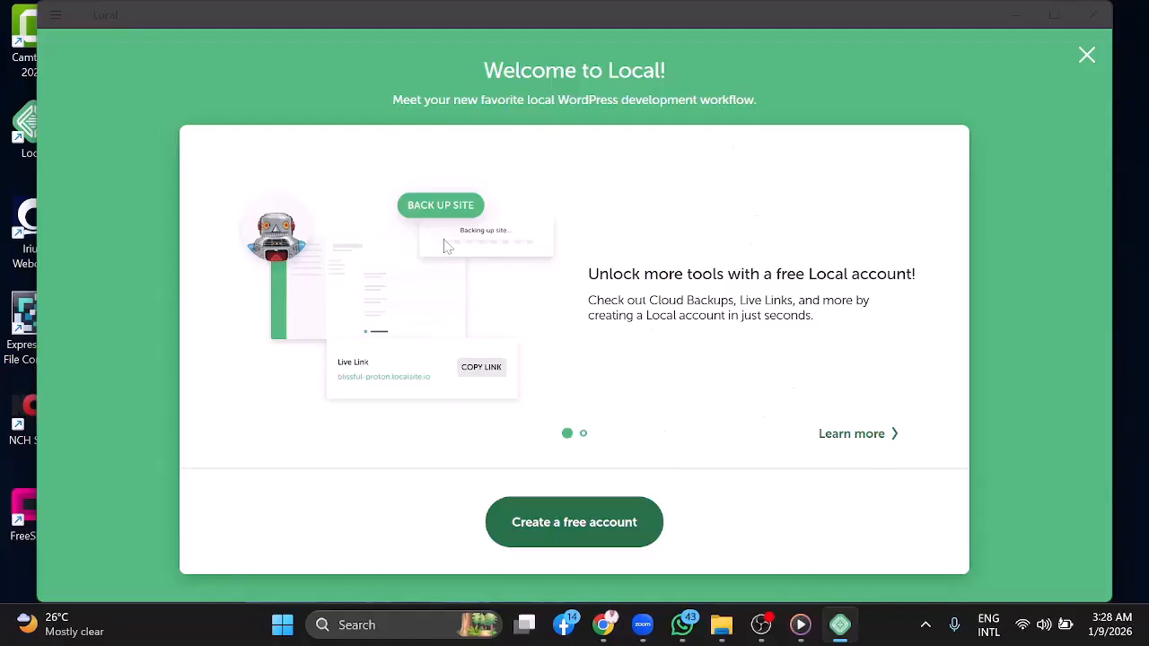
# Open the free account creation page from Local's welcome screen and review the sign-up form
pyautogui.click(570, 535)
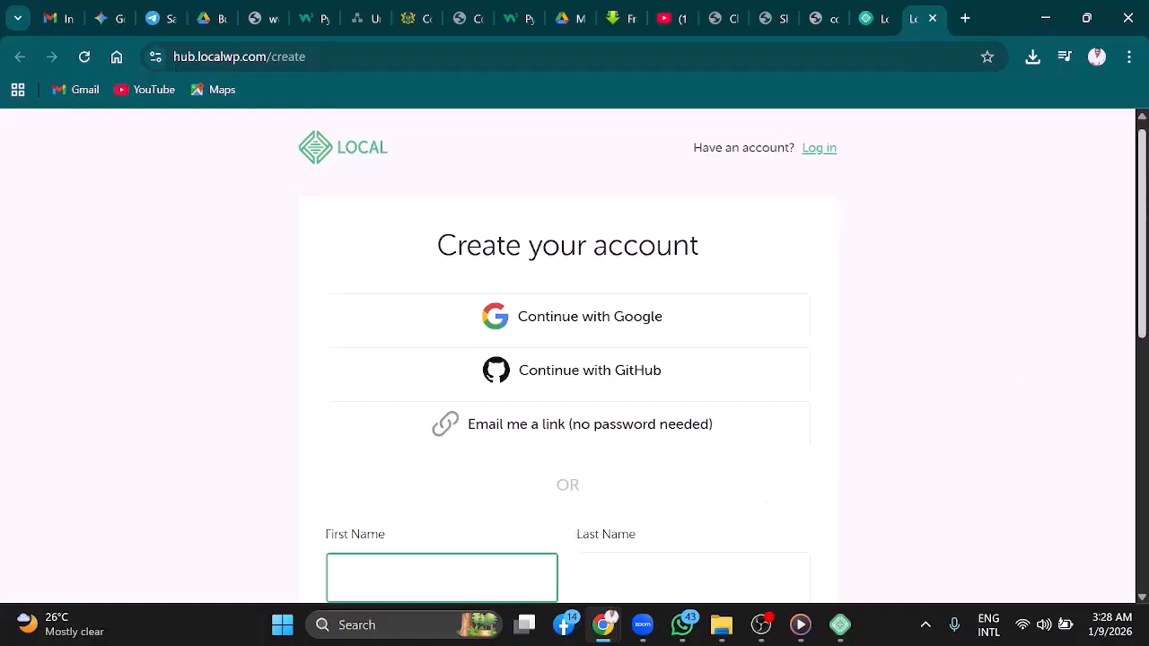
pyautogui.moveTo(1146, 168); pyautogui.dragTo(1142, 275)
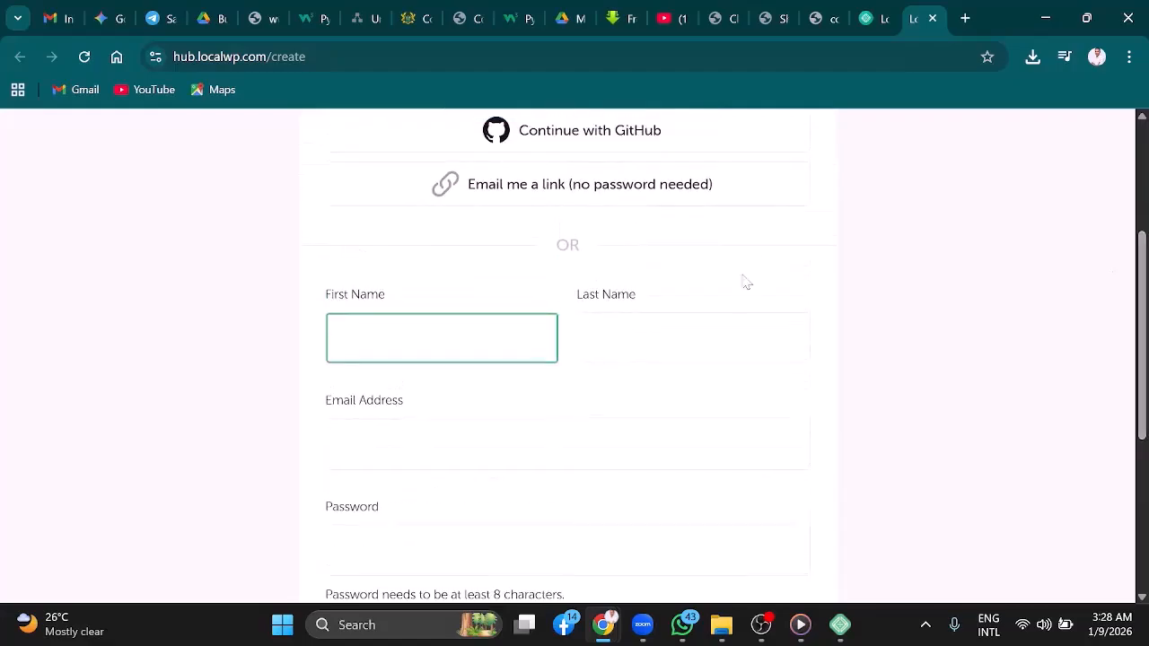
pyautogui.scroll(-3, 1146, 473)
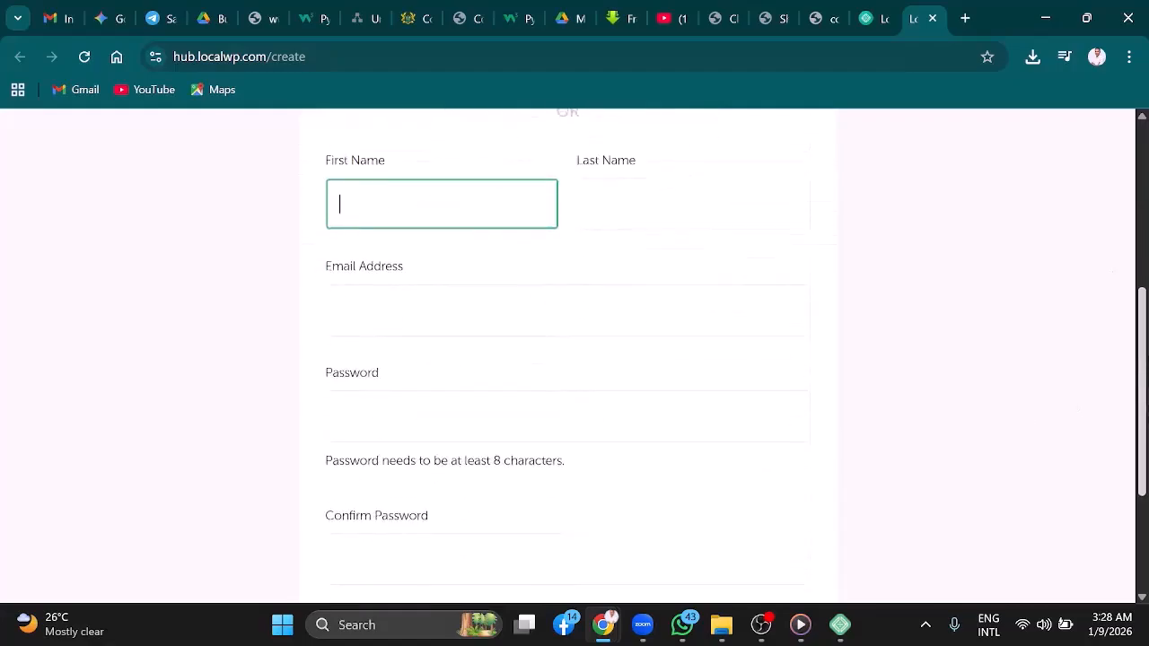
pyautogui.scroll(5, 1146, 473)
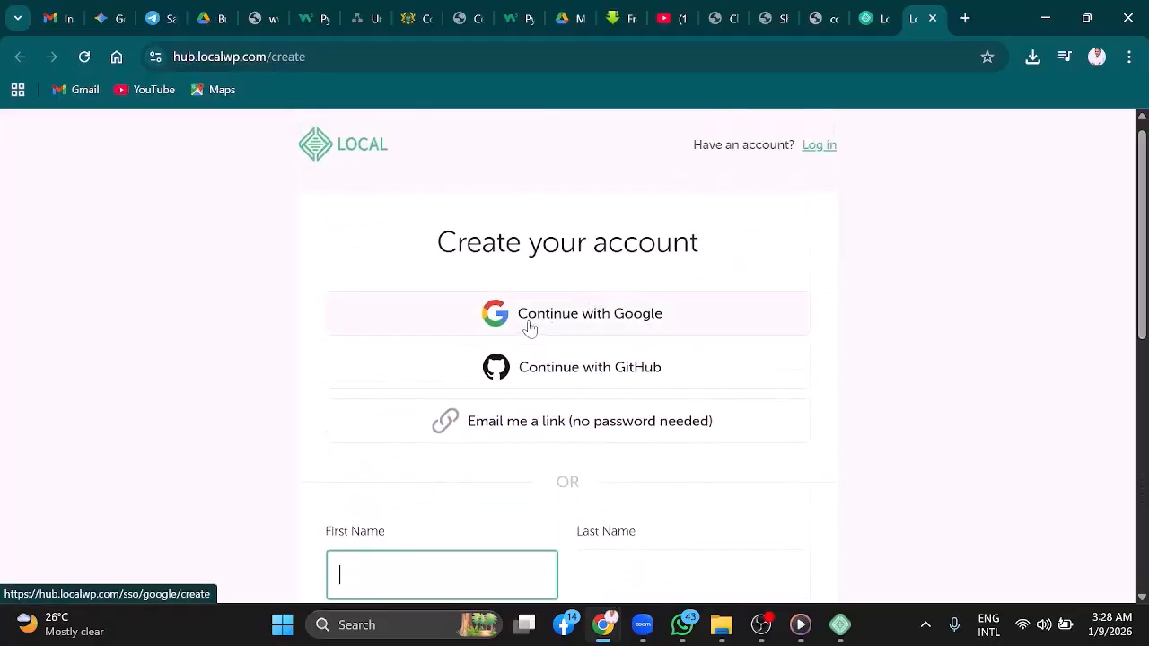
# Sign up with Google, choosing the user's Google account and authorizing Local
pyautogui.click(590, 323)
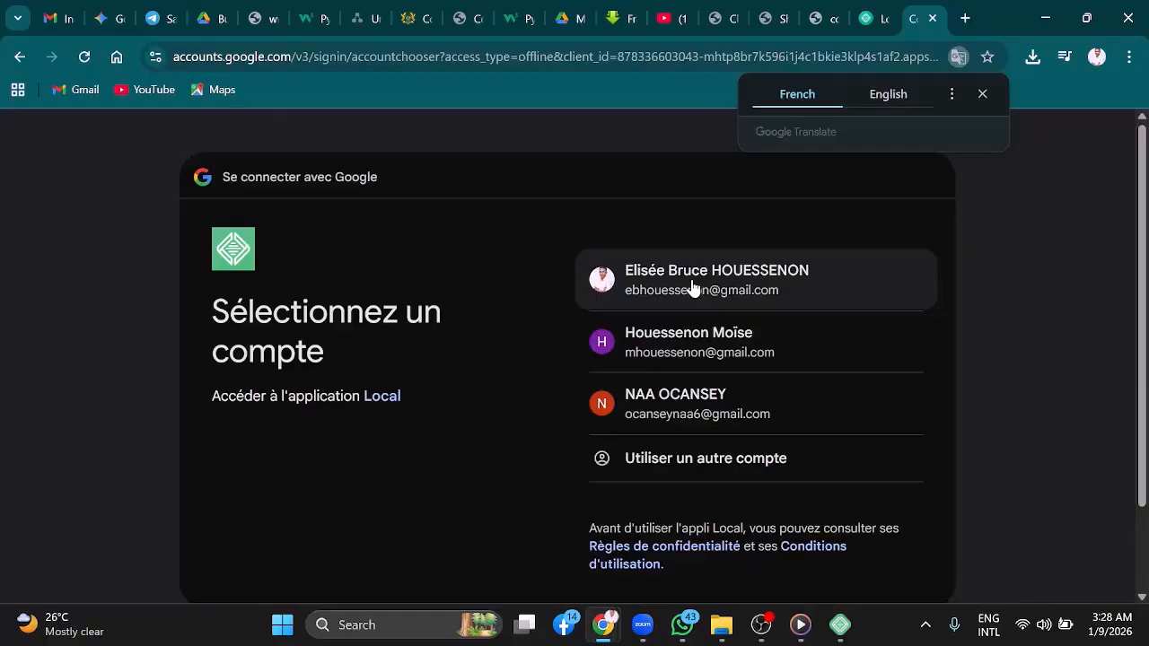
pyautogui.click(691, 285)
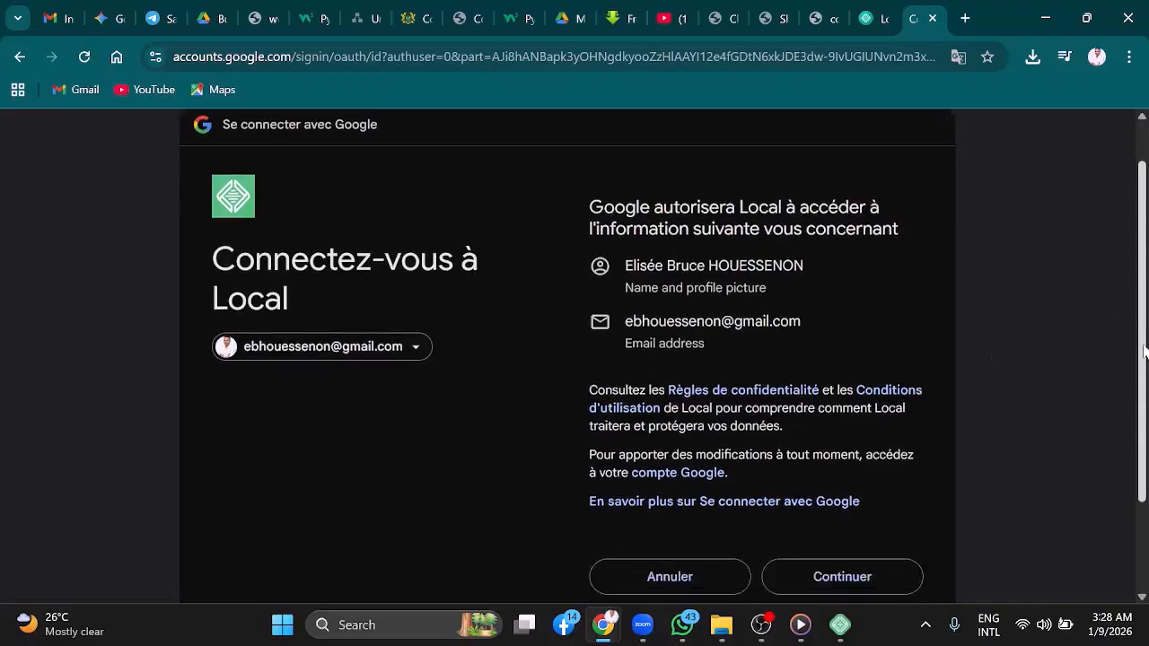
pyautogui.scroll(-2, 907, 414)
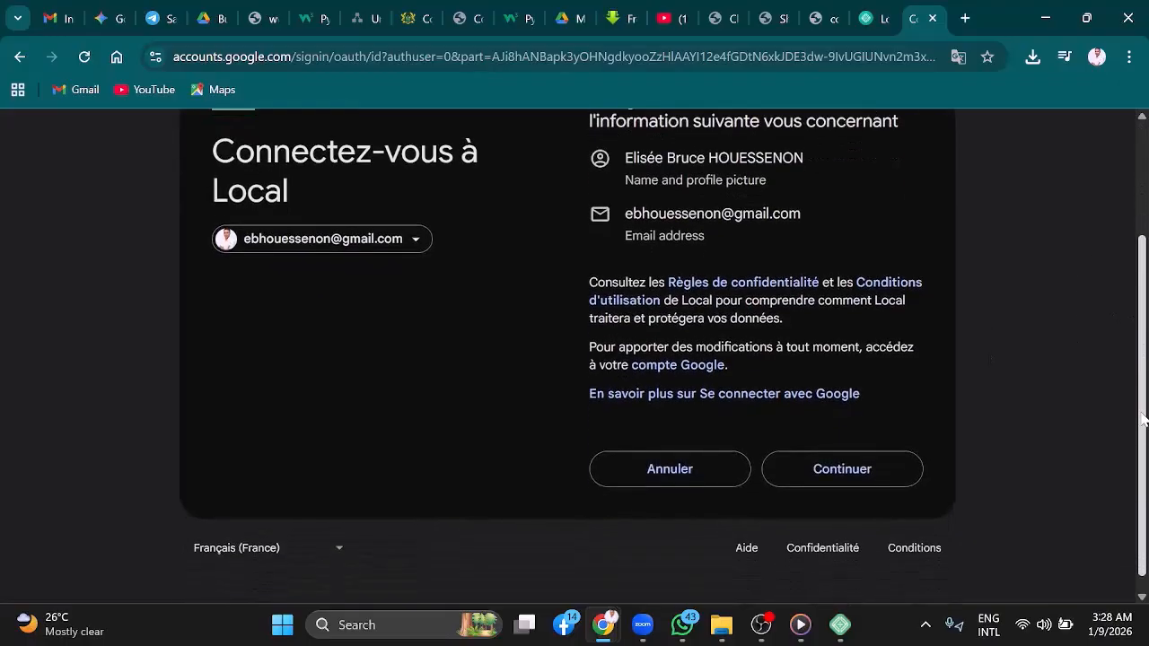
pyautogui.click(842, 481)
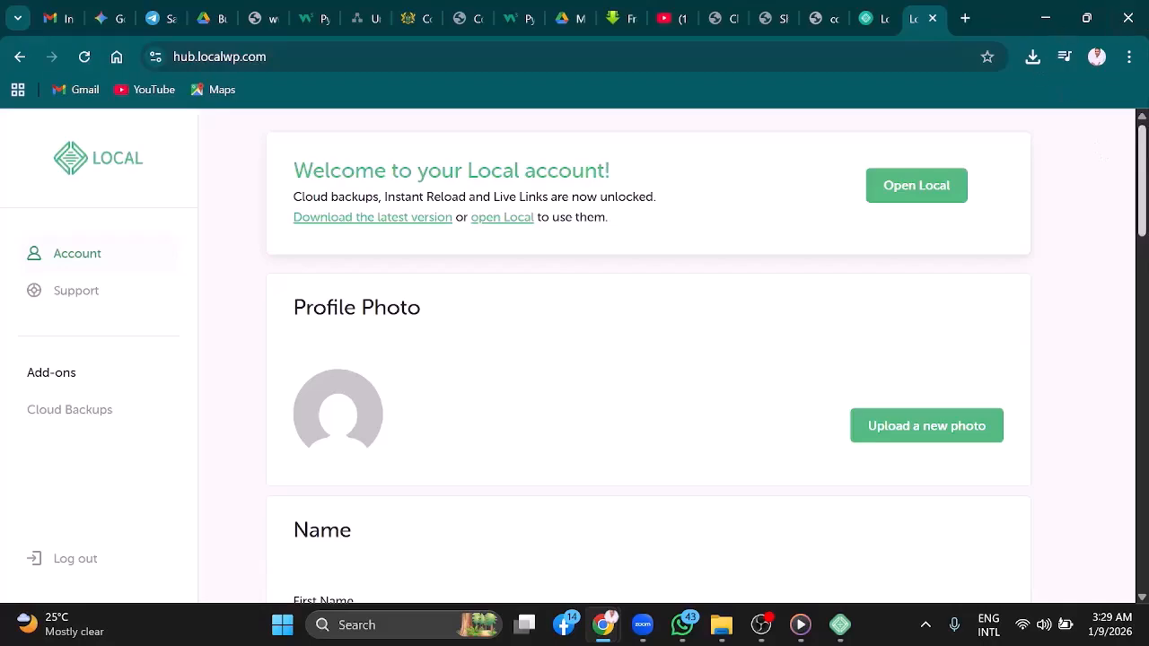
# Scroll through the Local account page to review the profile, name, e-mail and password sections
pyautogui.scroll(-2, 1142, 153)
pyautogui.scroll(2, 1141, 153)
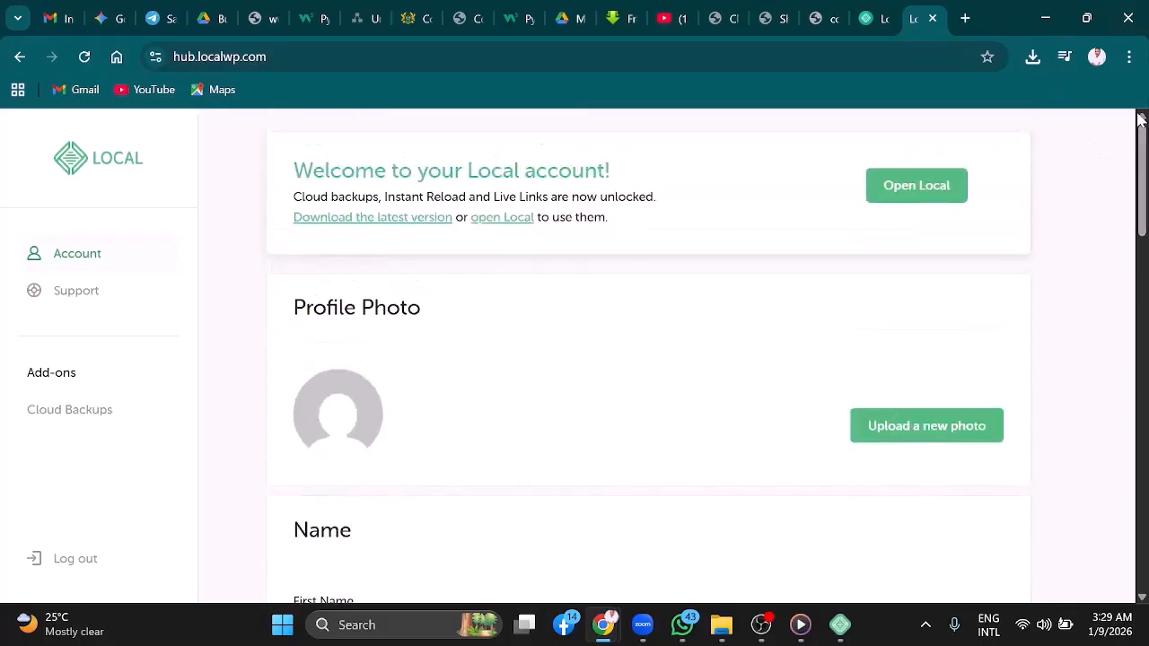
pyautogui.scroll(-2, 1142, 154)
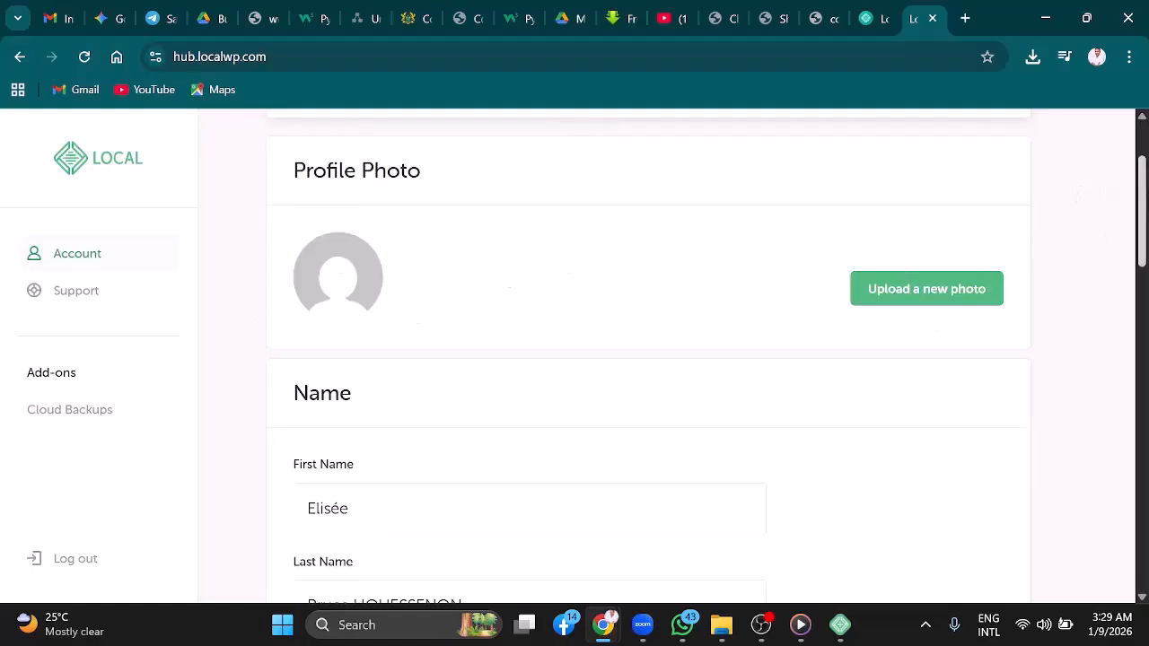
pyautogui.scroll(-4, 1130, 182)
pyautogui.scroll(-5, 716, 356)
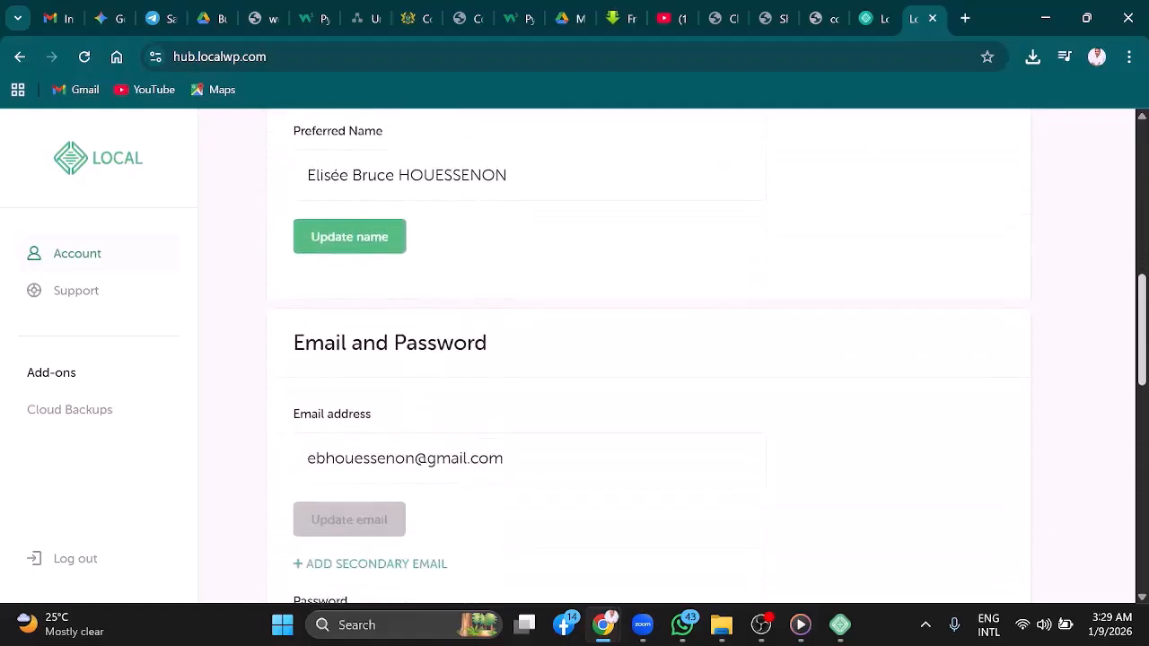
pyautogui.scroll(-1, 716, 356)
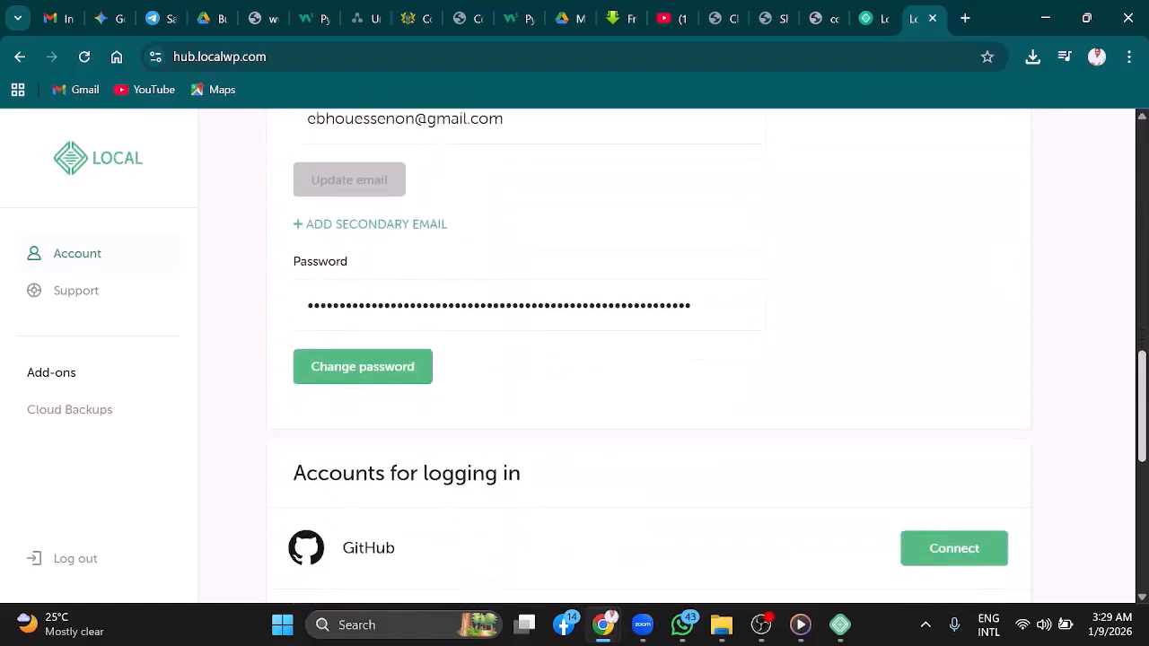
pyautogui.moveTo(1147, 395); pyautogui.dragTo(1147, 162)
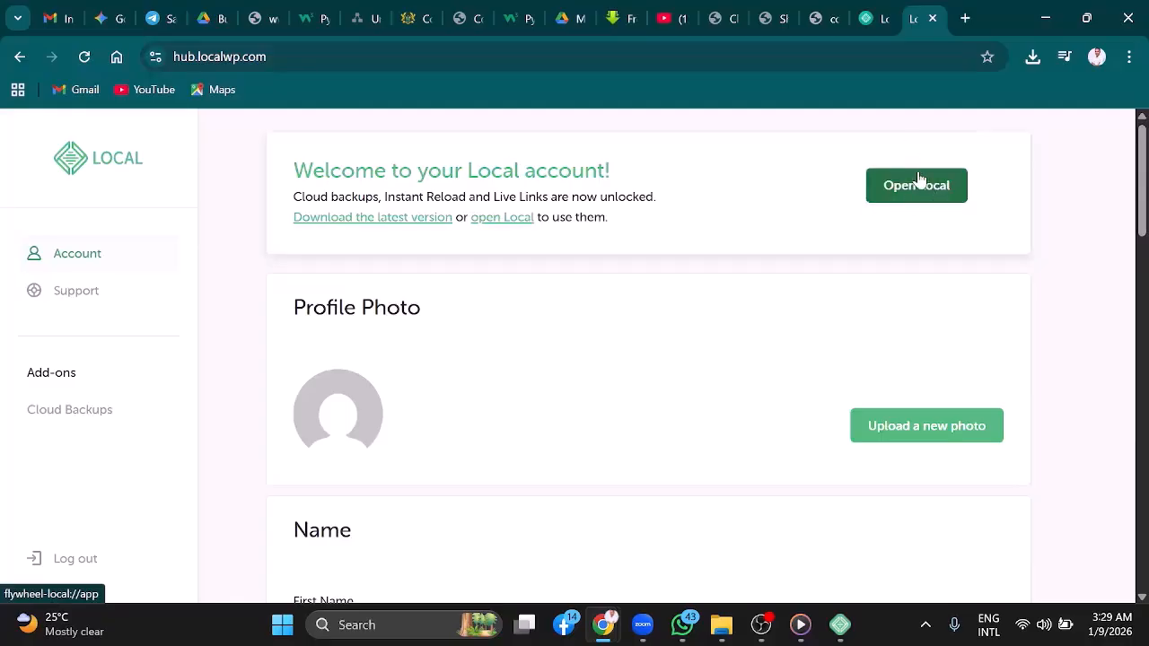
# Open the Local app from the account page and decline both error reporting and usage reporting
pyautogui.click(912, 193)
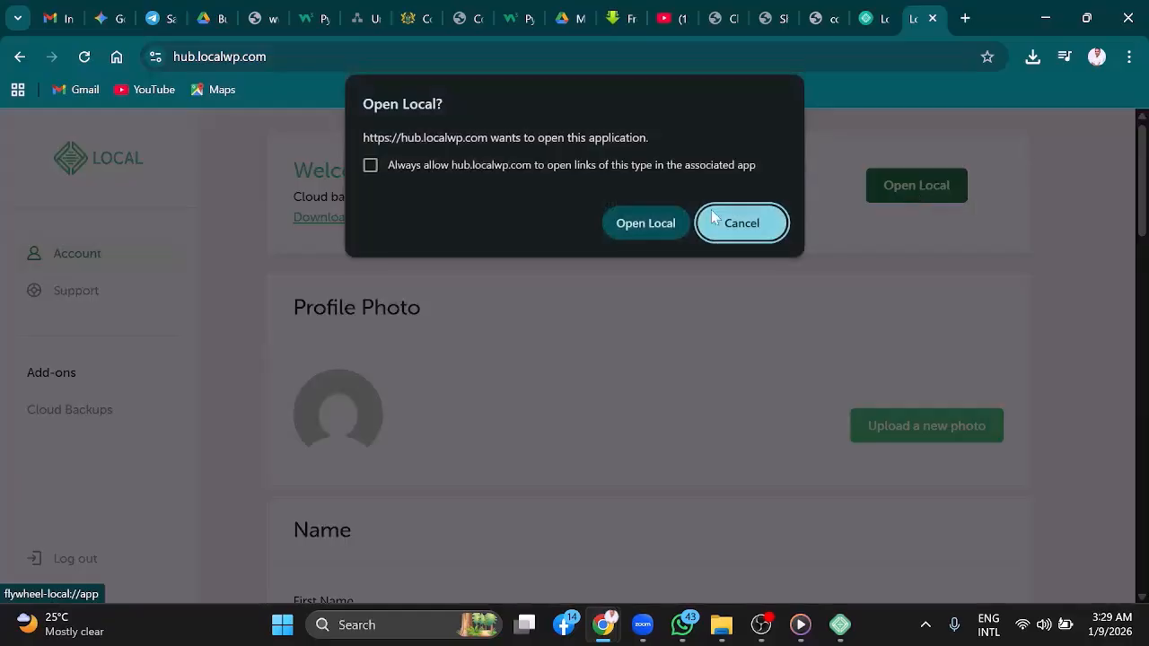
pyautogui.click(644, 225)
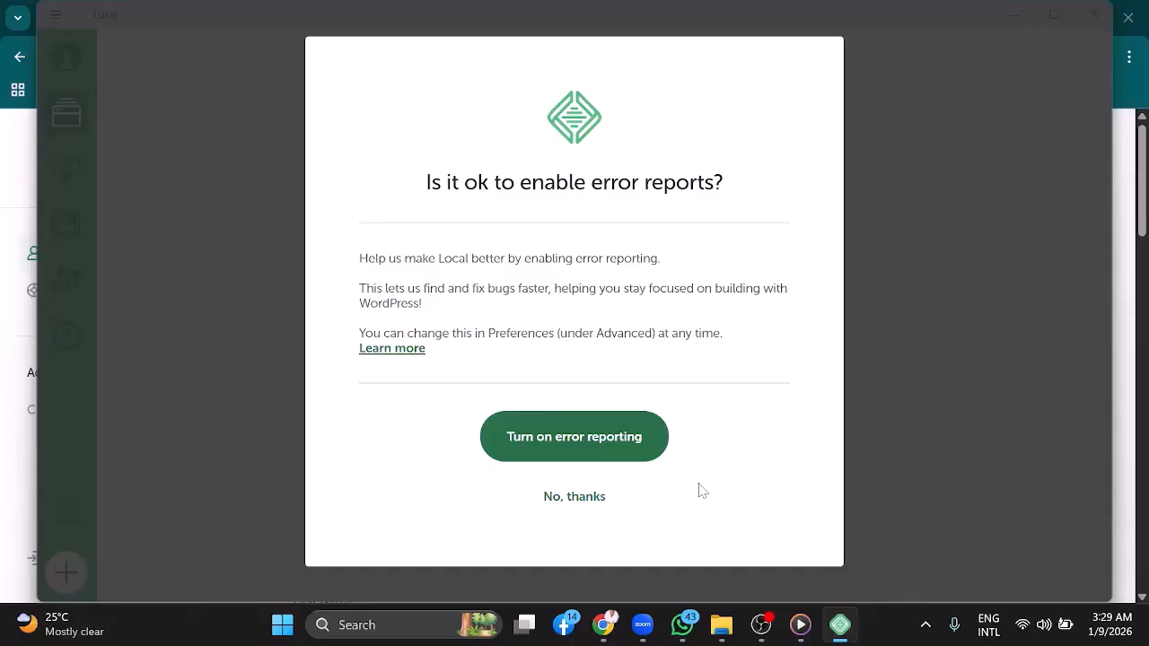
pyautogui.click(575, 498)
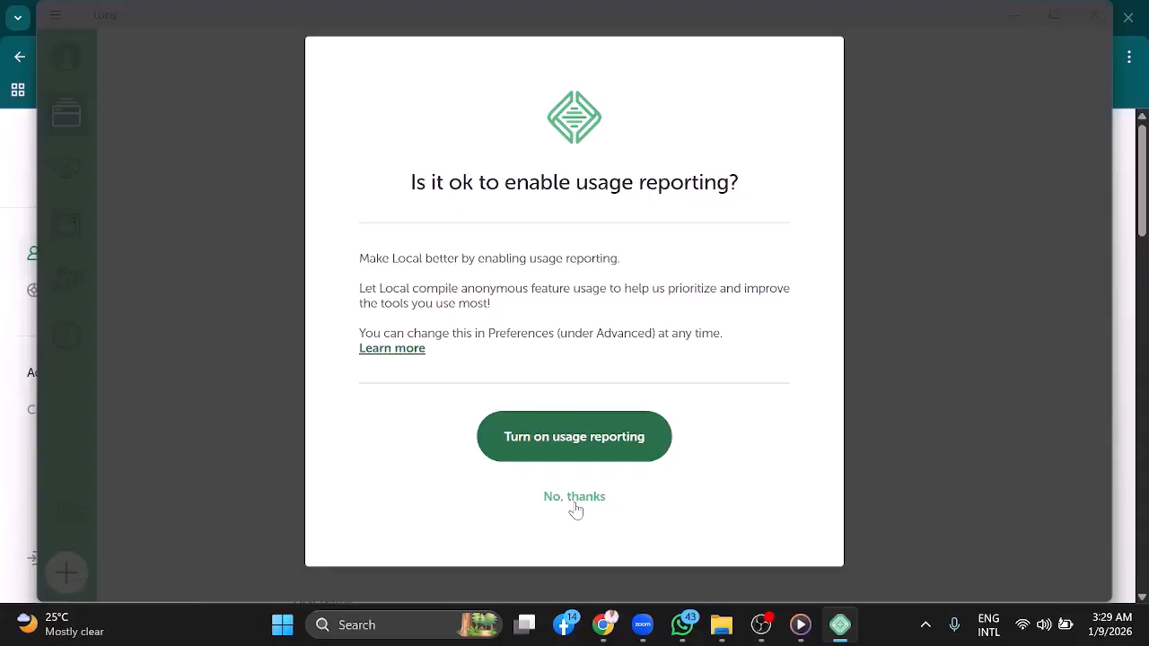
pyautogui.click(574, 498)
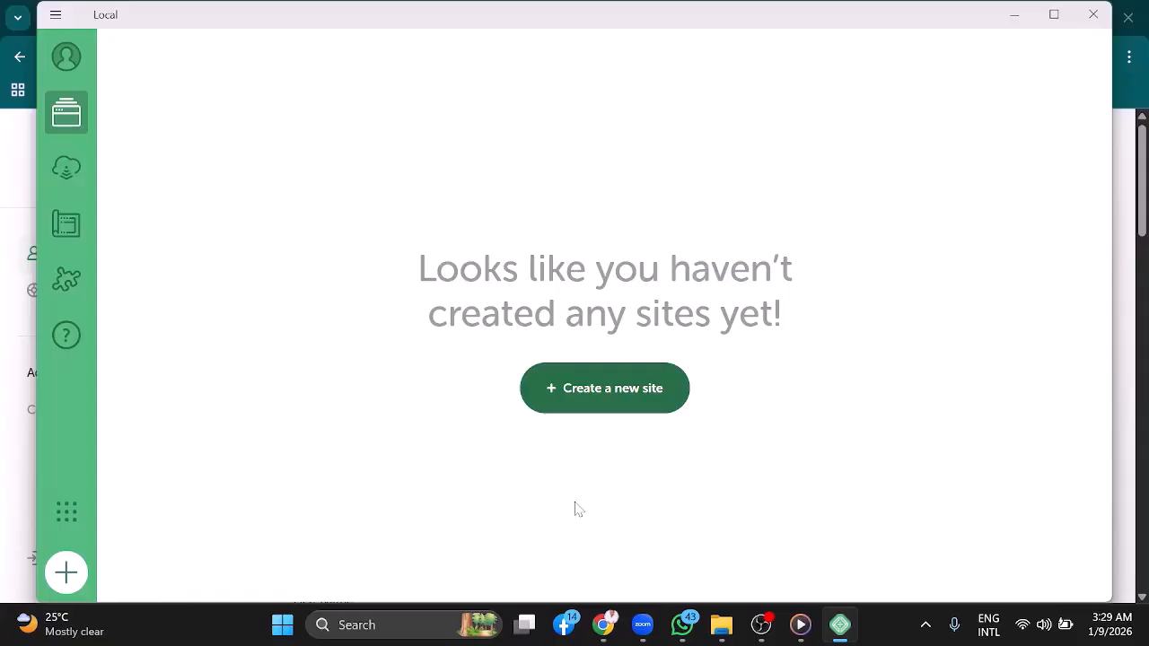
# Start a new site named WEBSITE DESIGN in the maximized Local window, keeping the Preferred environment
pyautogui.click(1056, 14)
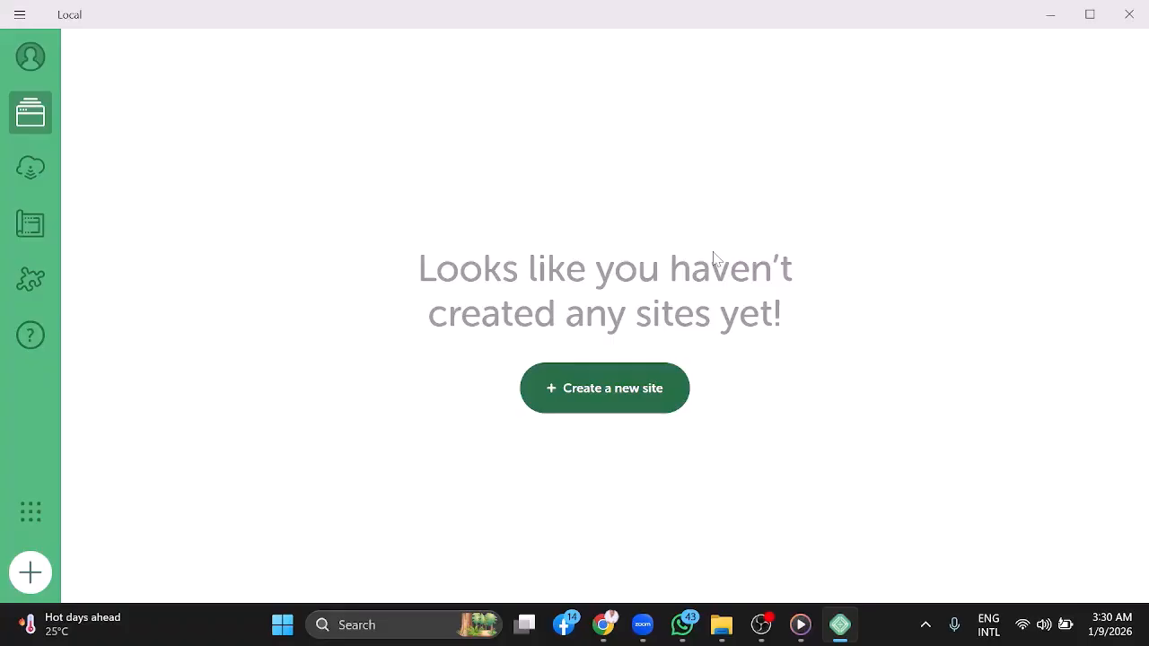
pyautogui.click(619, 404)
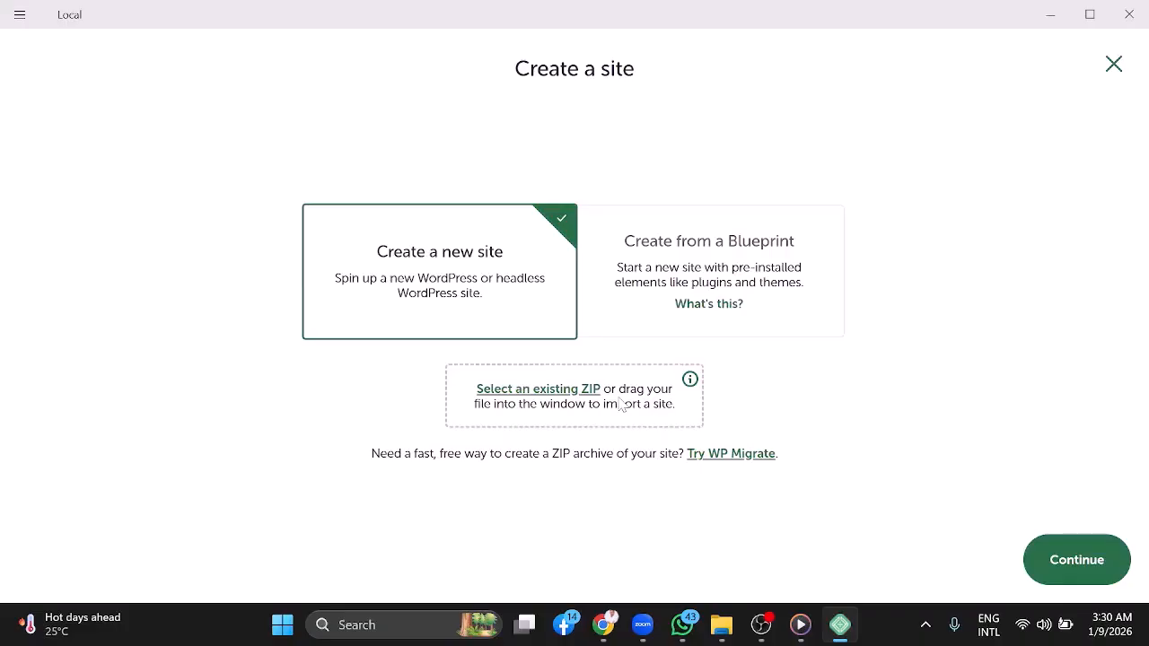
pyautogui.click(1059, 569)
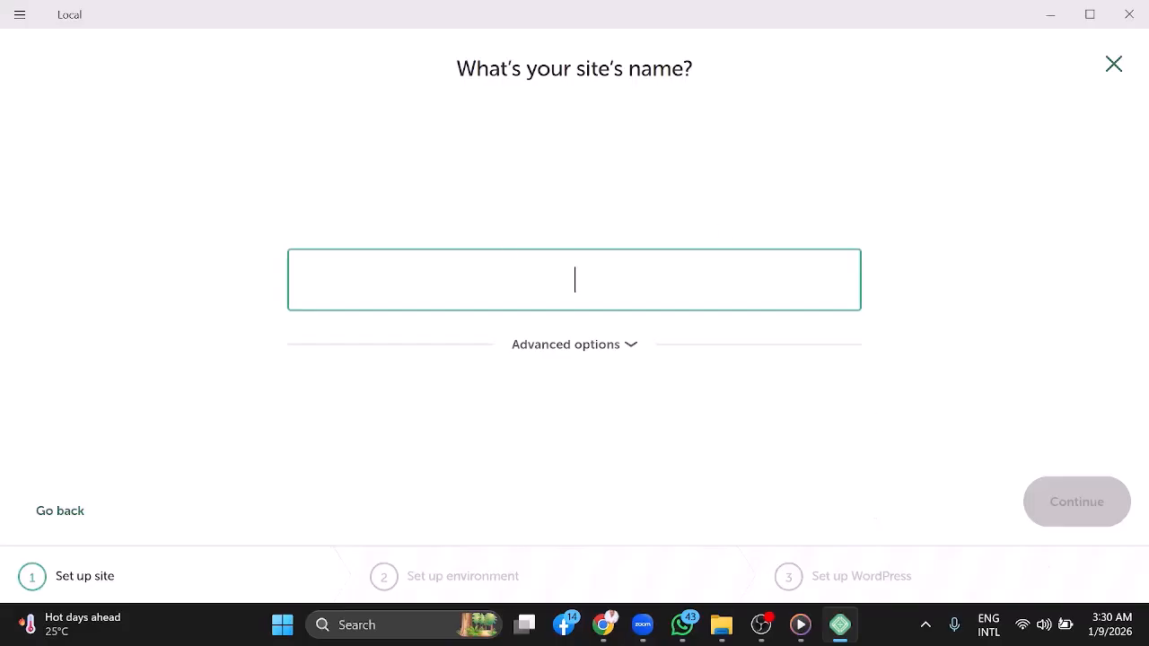
pyautogui.write('WEB')
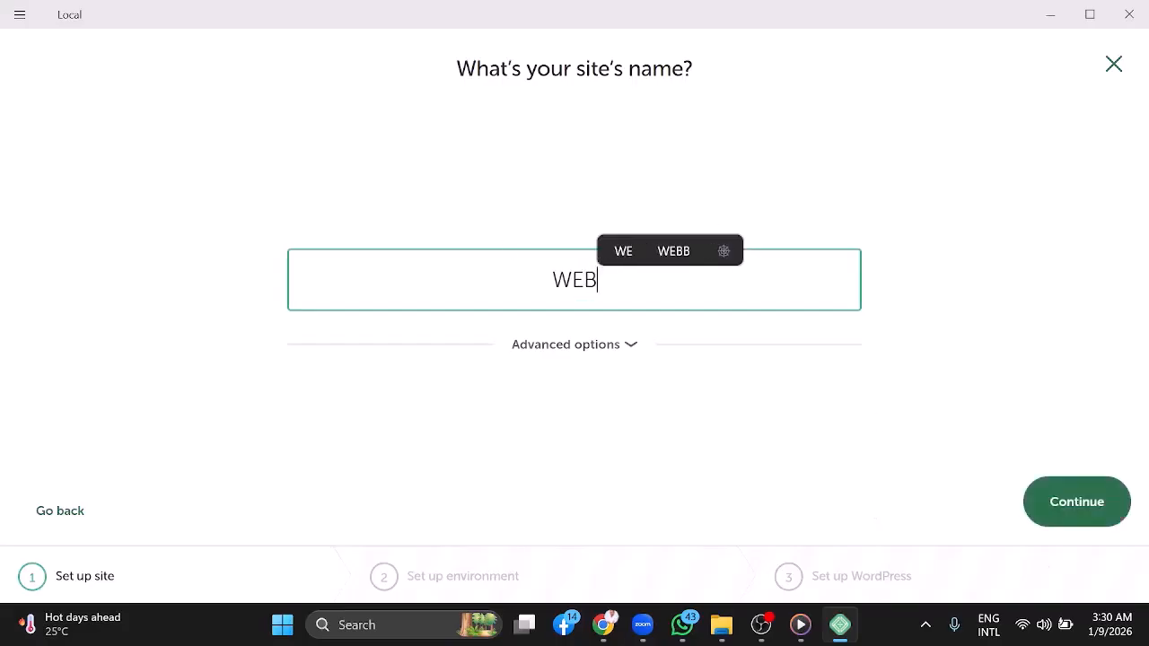
pyautogui.write('SITE ')
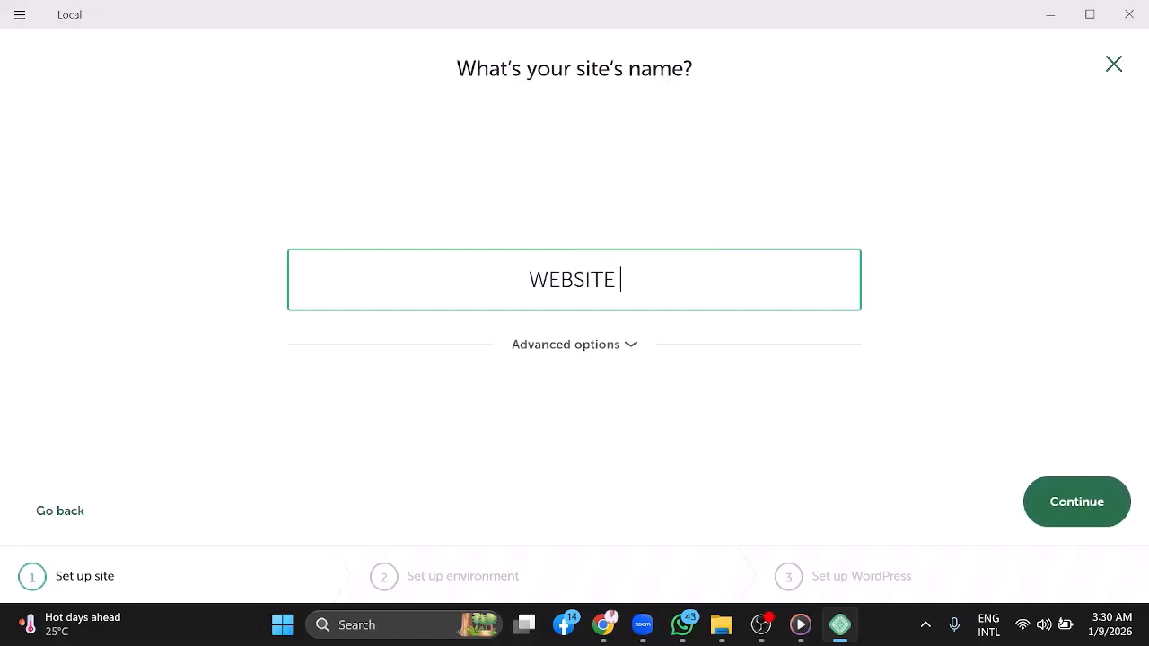
pyautogui.write('DESIGN')
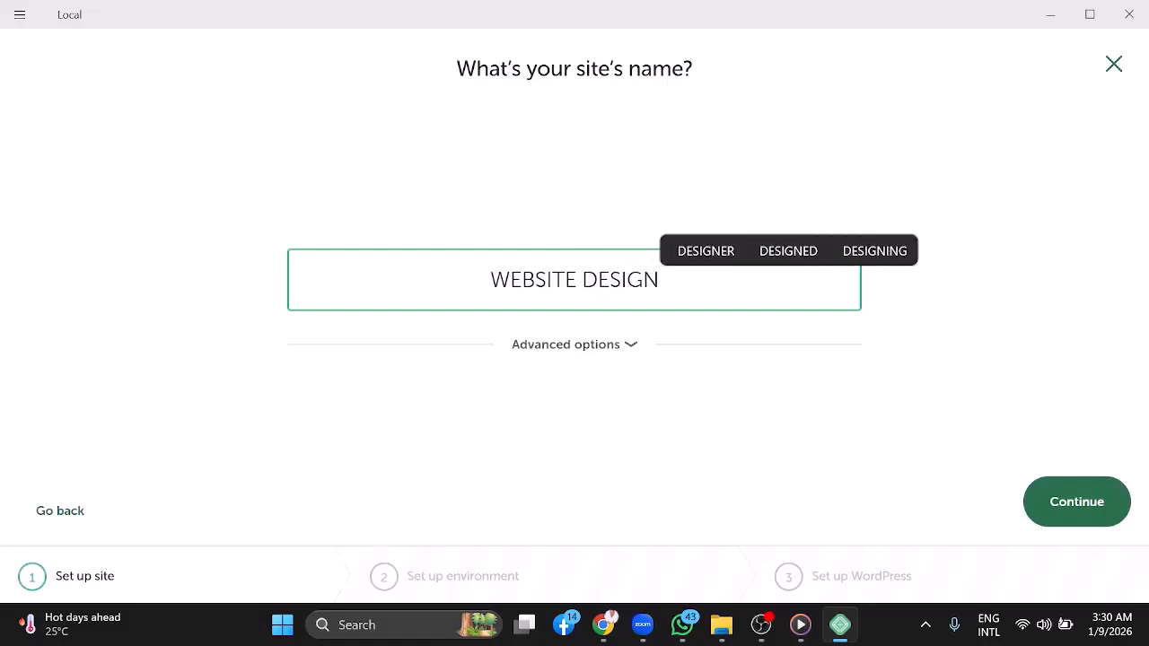
pyautogui.click(1075, 513)
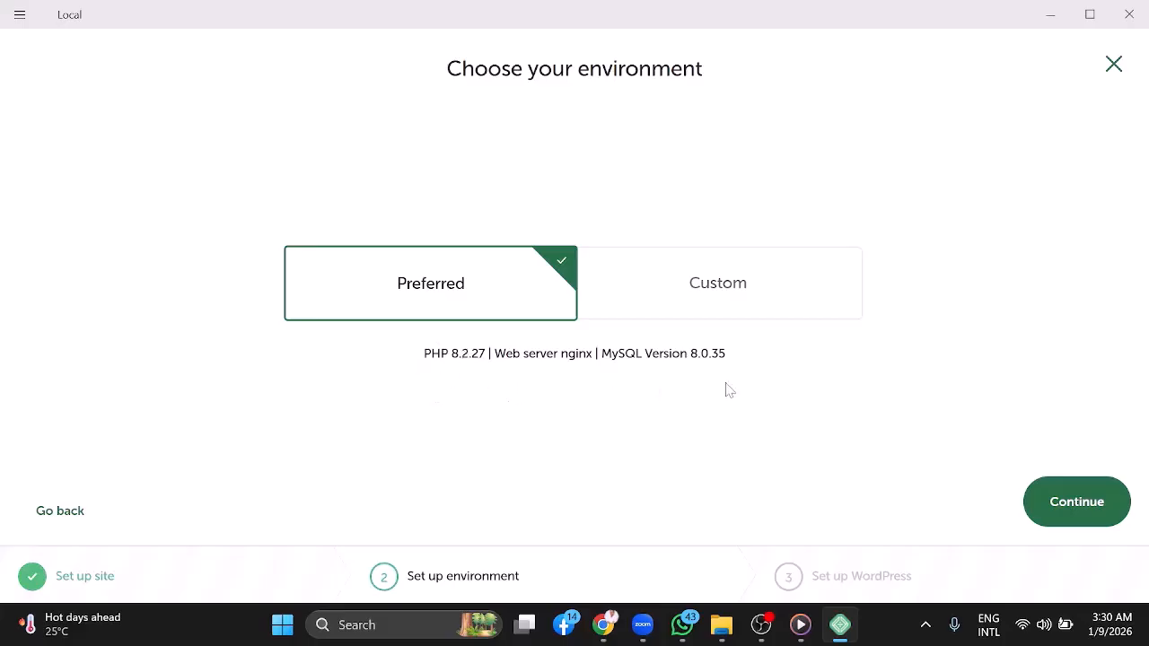
pyautogui.click(1075, 503)
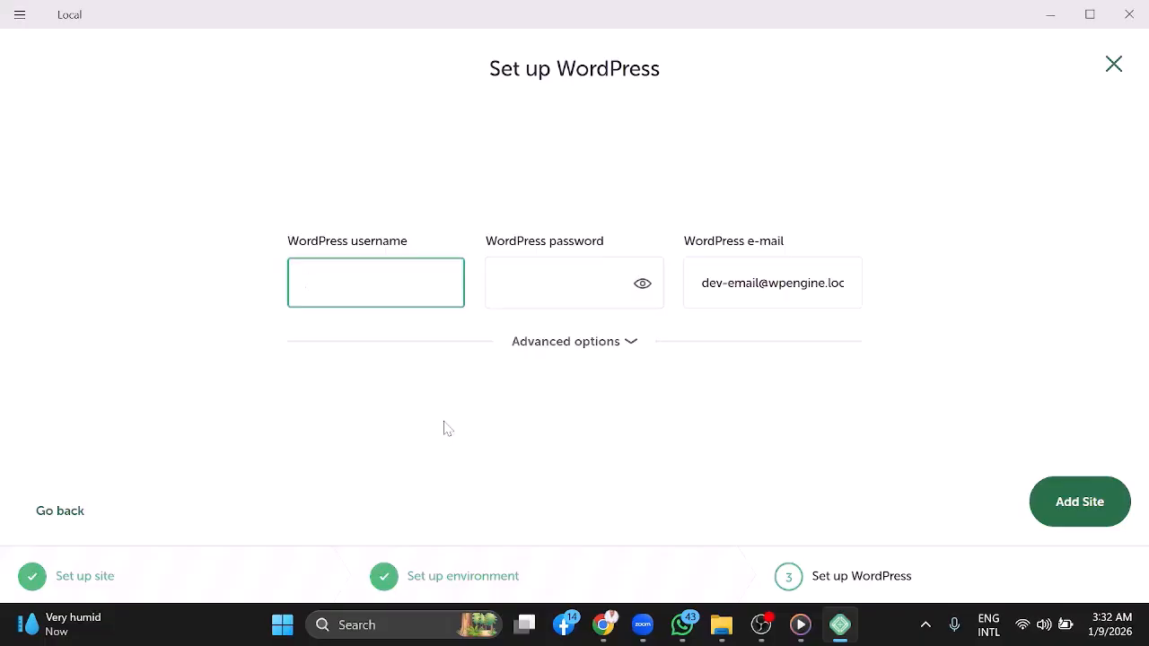
pyautogui.write('WEBSITE')
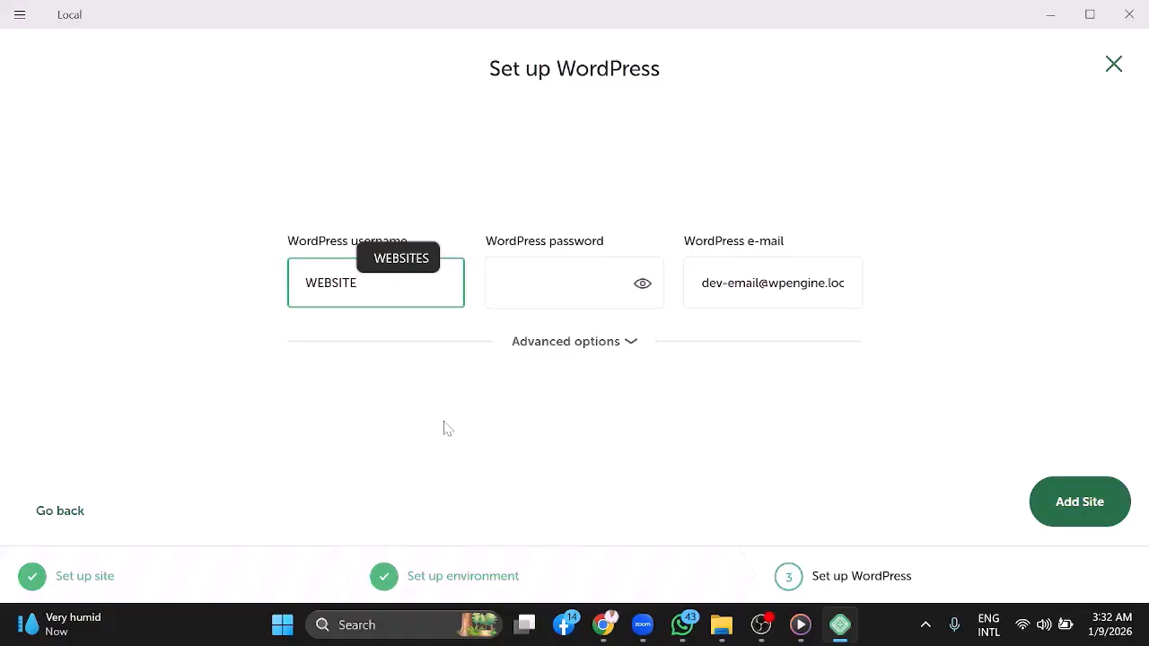
pyautogui.press('BackSpace')
pyautogui.press('BackSpace')
pyautogui.press('BackSpace')
pyautogui.press('BackSpace')
pyautogui.press('BackSpace')
pyautogui.press('BackSpace')
pyautogui.press('BackSpace')
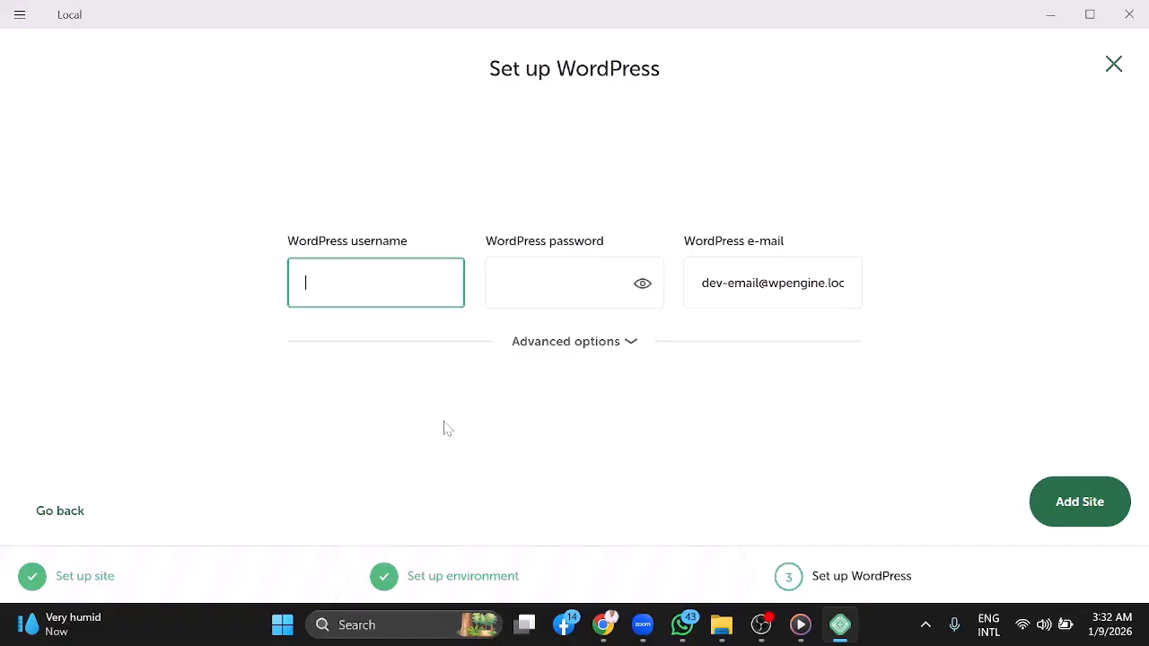
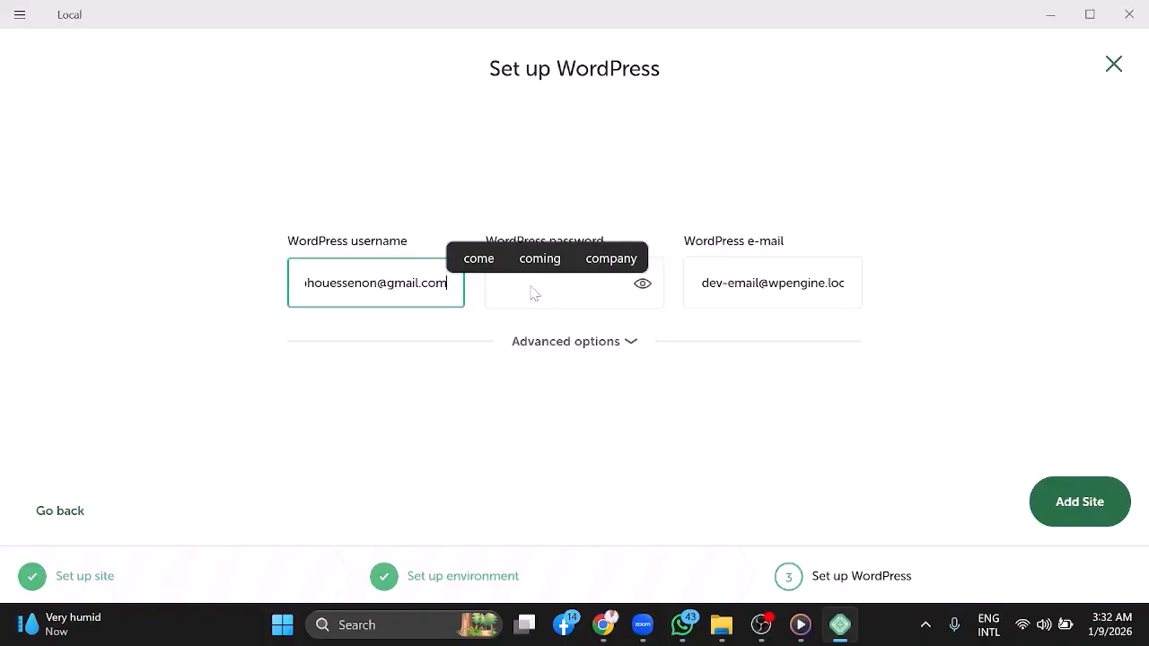
# Set the WordPress username to the account's e-mail address
pyautogui.click(922, 164)
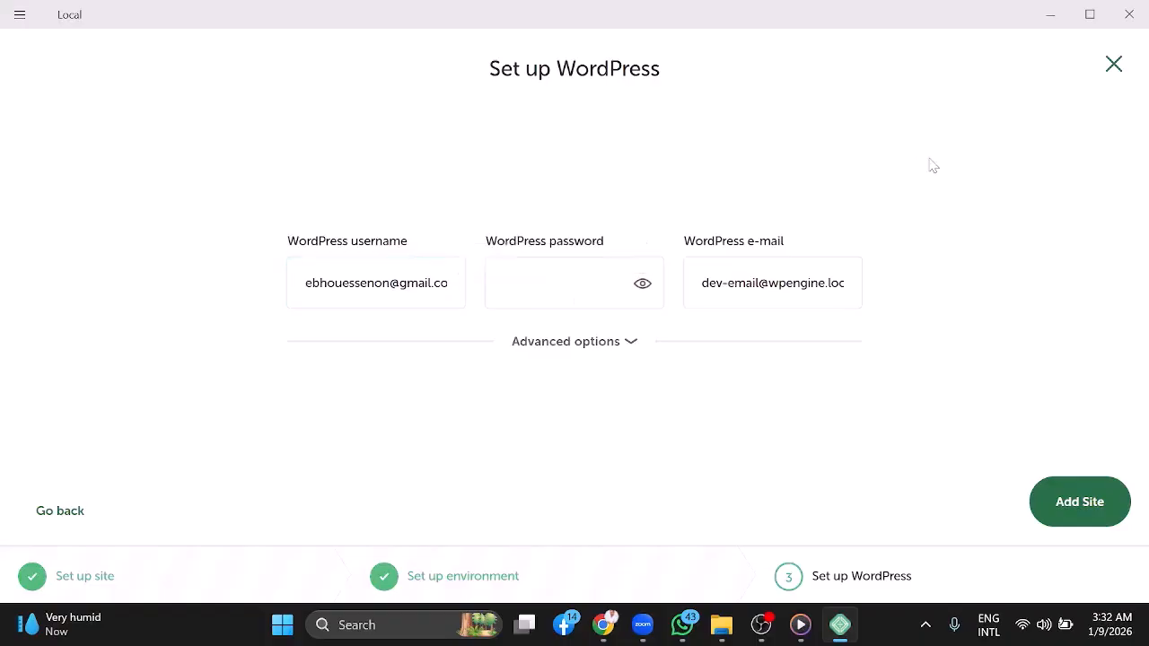
# Enter the WordPress admin password and add the site
pyautogui.click(544, 283)
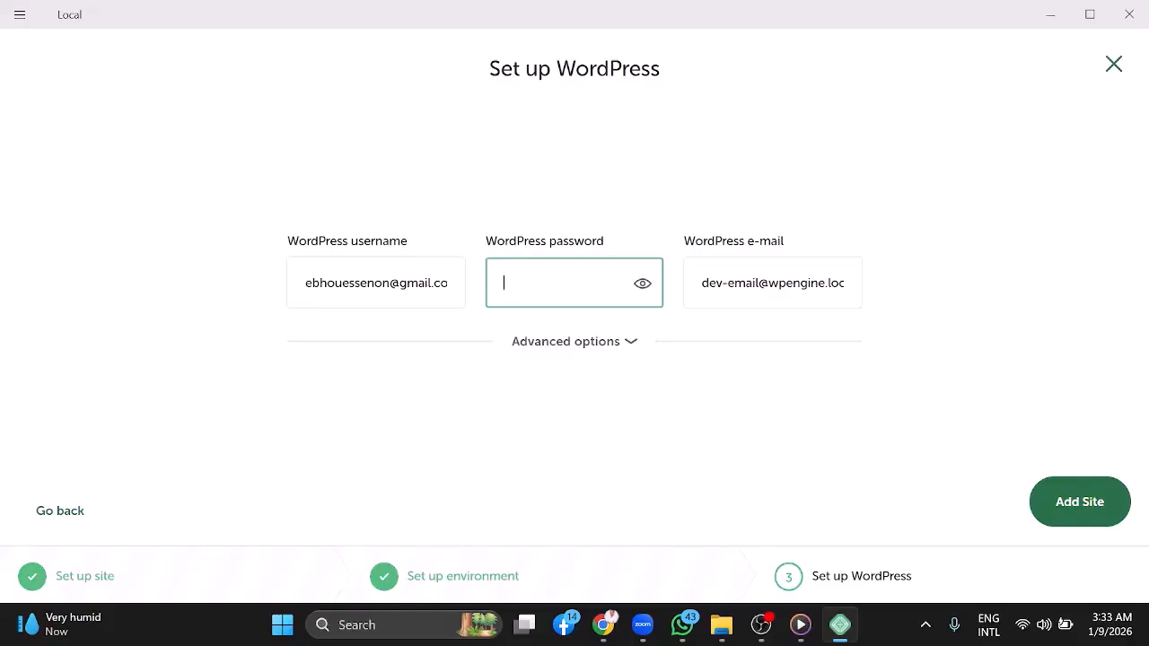
pyautogui.write('•••••••••••••')
pyautogui.click(1076, 510)
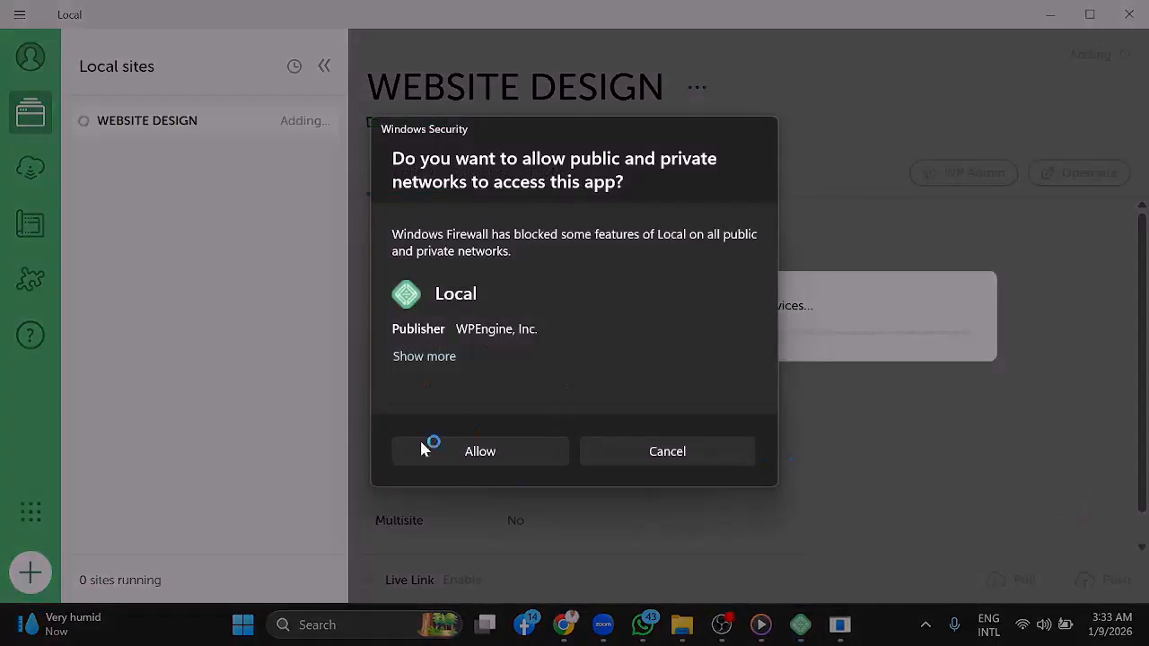
# Allow public and private network access for Local, mailpit and nginx in the firewall prompts
pyautogui.click(488, 456)
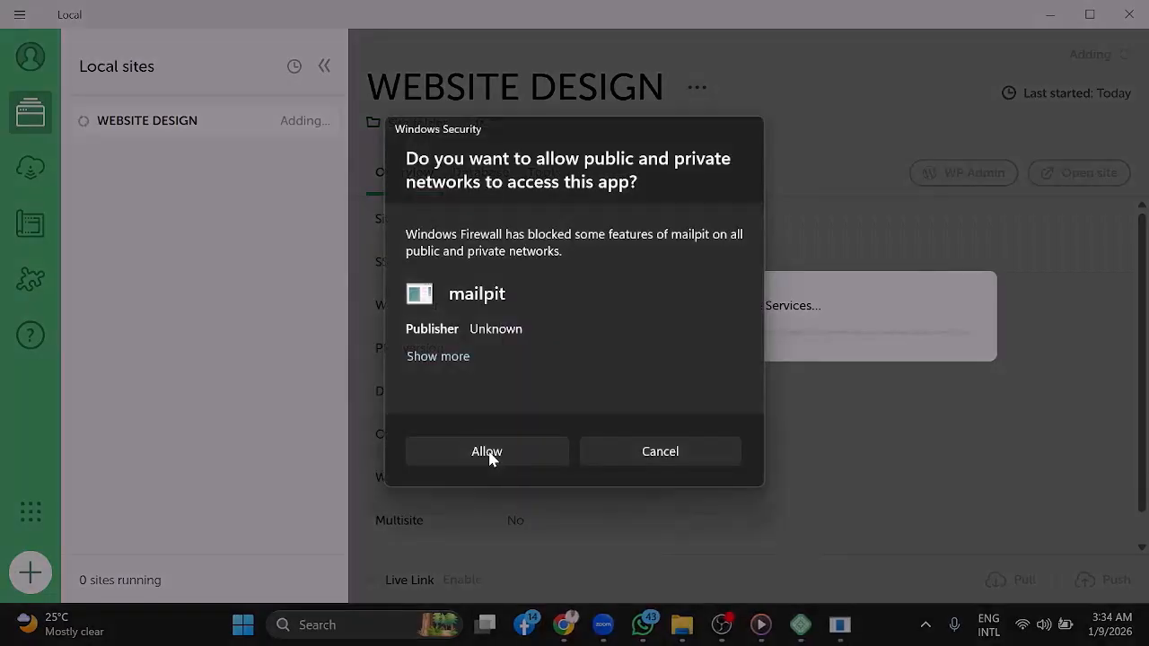
pyautogui.click(487, 452)
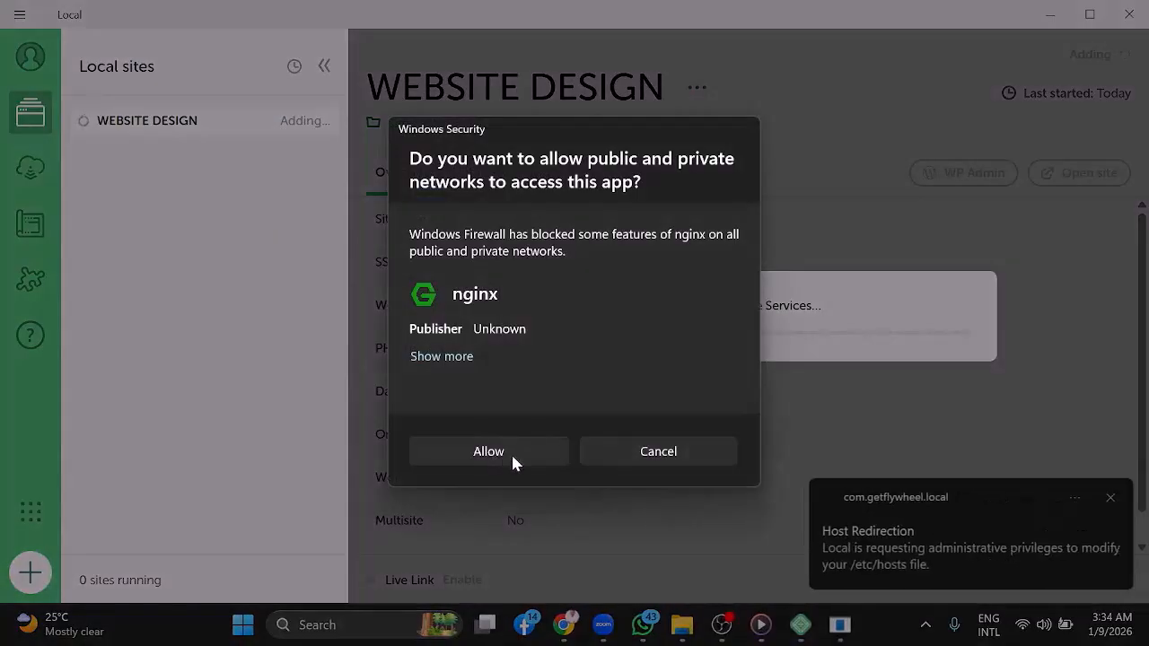
pyautogui.click(500, 455)
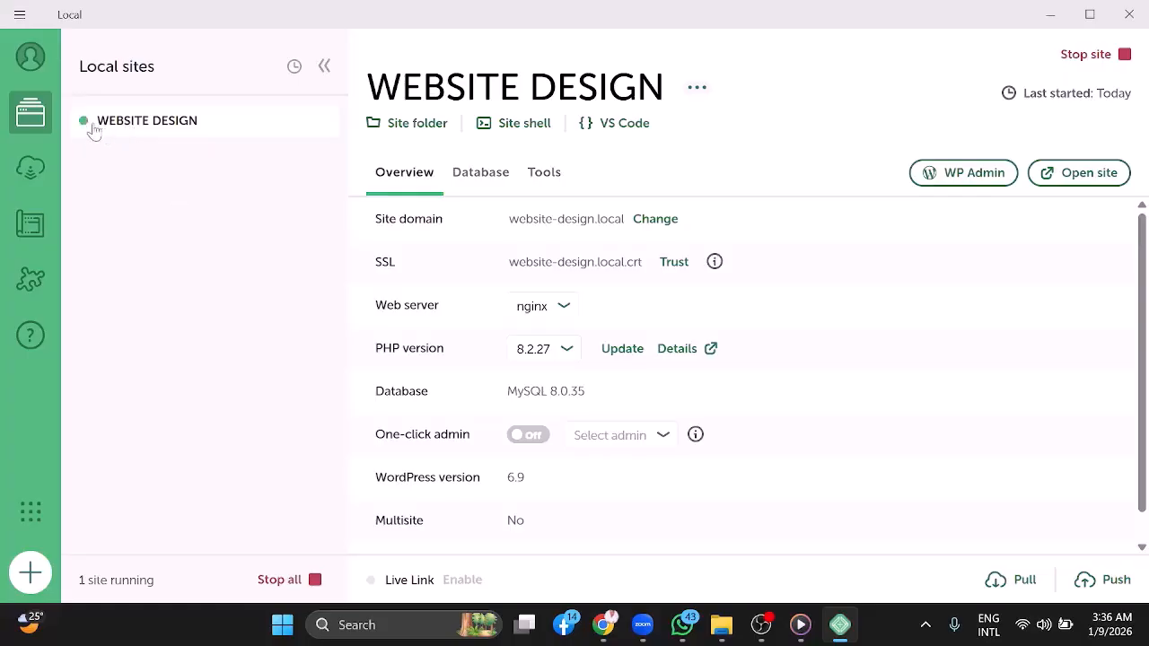
# Open the WEBSITE DESIGN site's WP Admin in the browser
pyautogui.moveTo(89, 130)
pyautogui.click(967, 183)
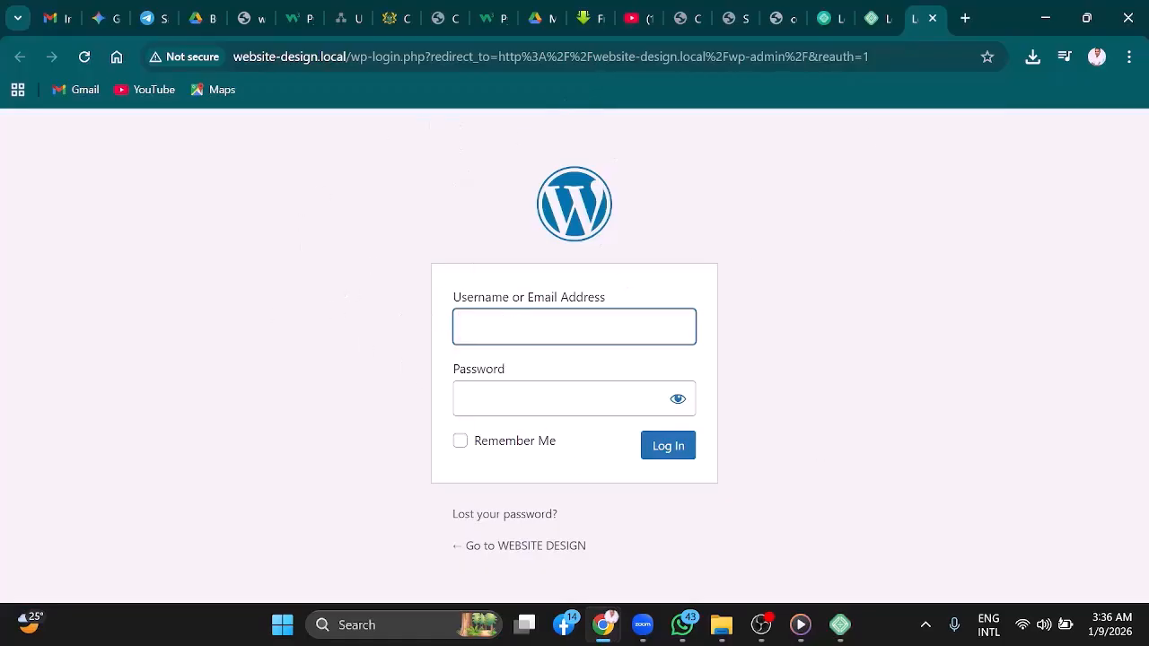
# Log in to WordPress with the account e-mail and the admin password
pyautogui.press('Return')
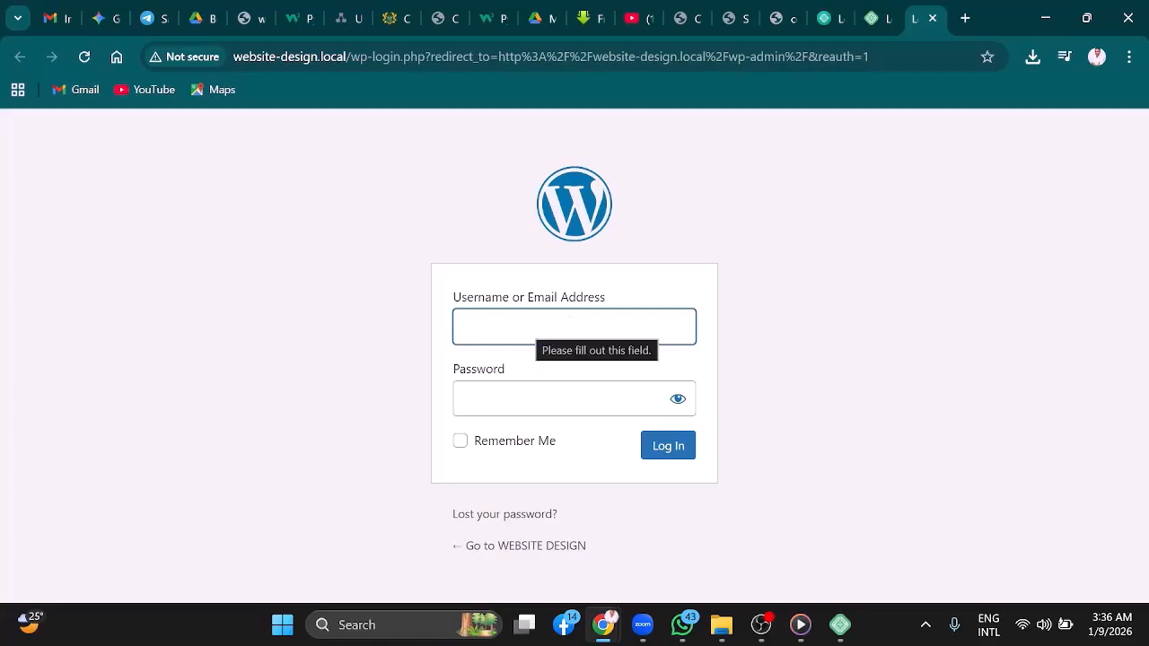
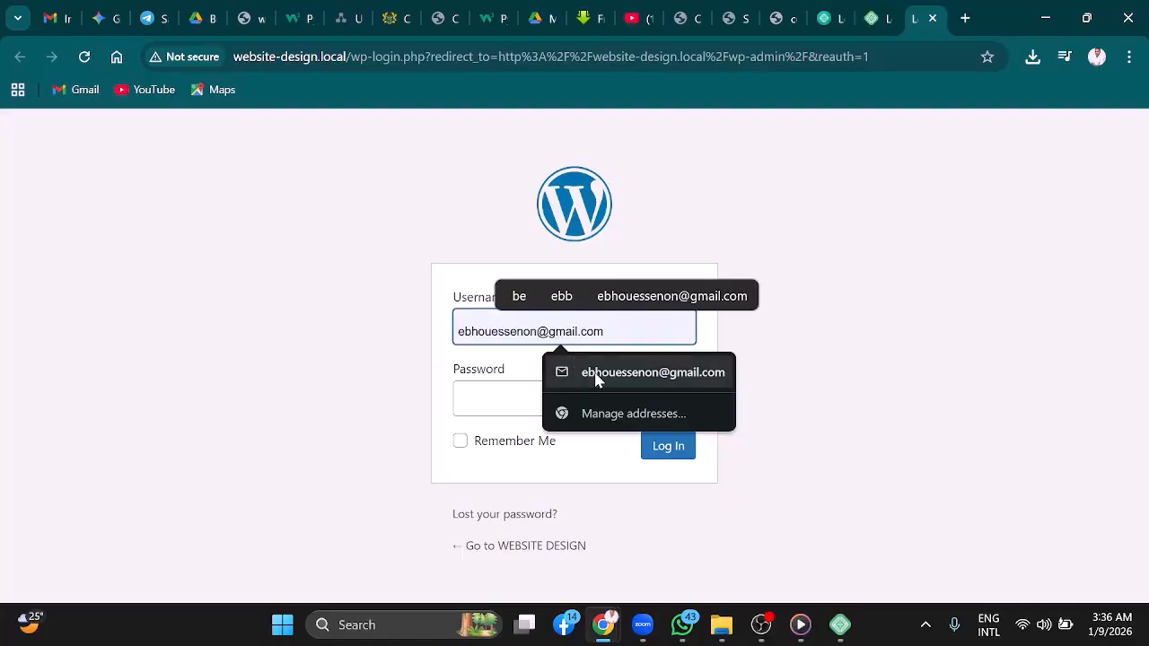
pyautogui.click(595, 378)
pyautogui.press('Tab')
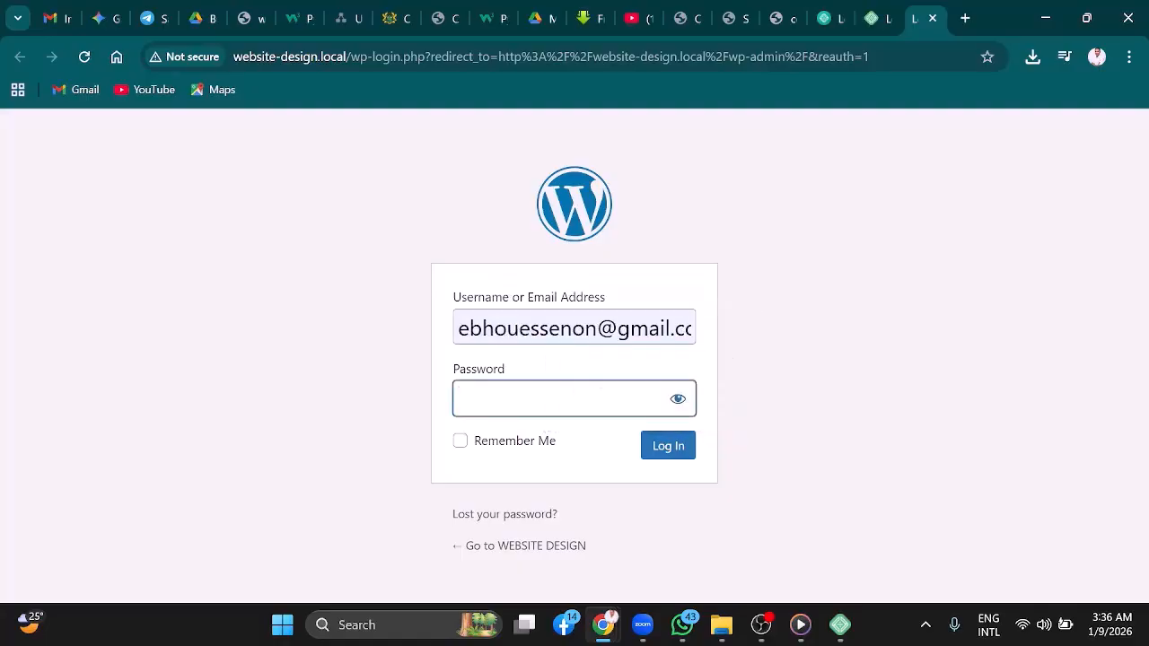
pyautogui.write('aaaaaaaaaaaaa')
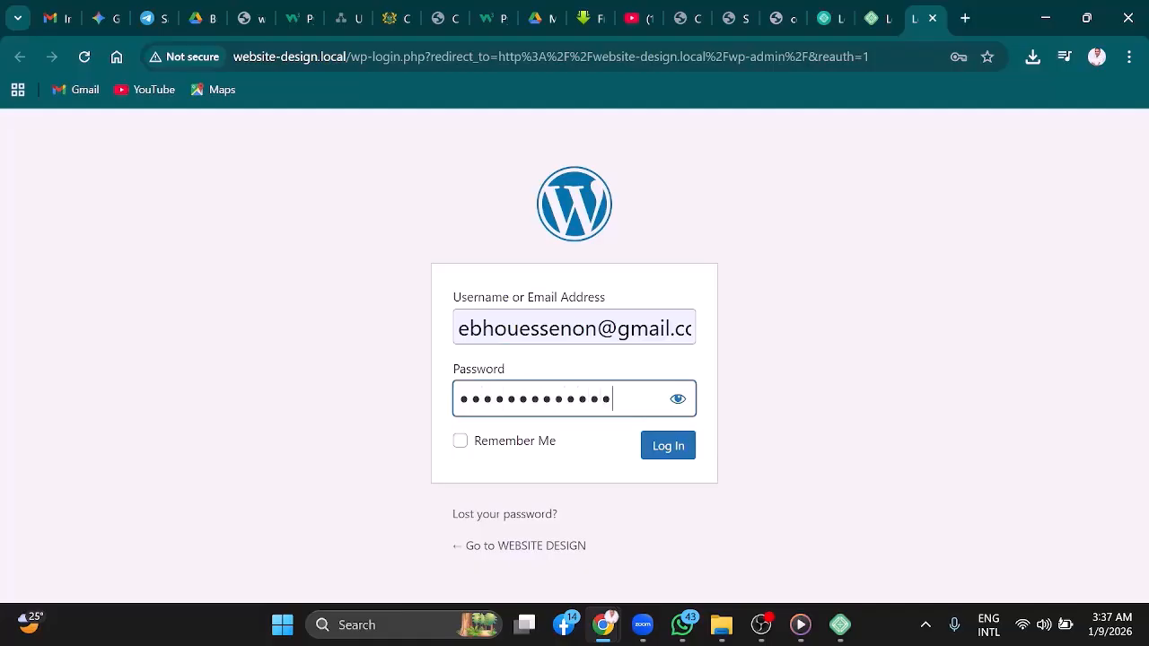
pyautogui.click(658, 452)
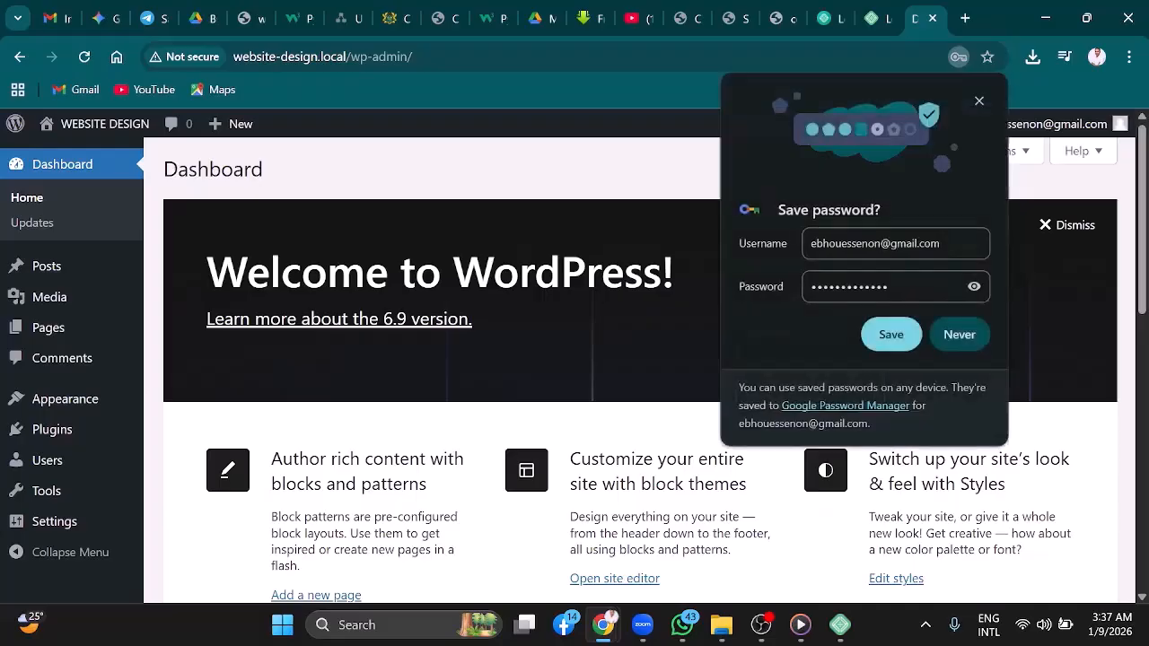
# Save the login credentials in the browser's password manager
pyautogui.click(885, 335)
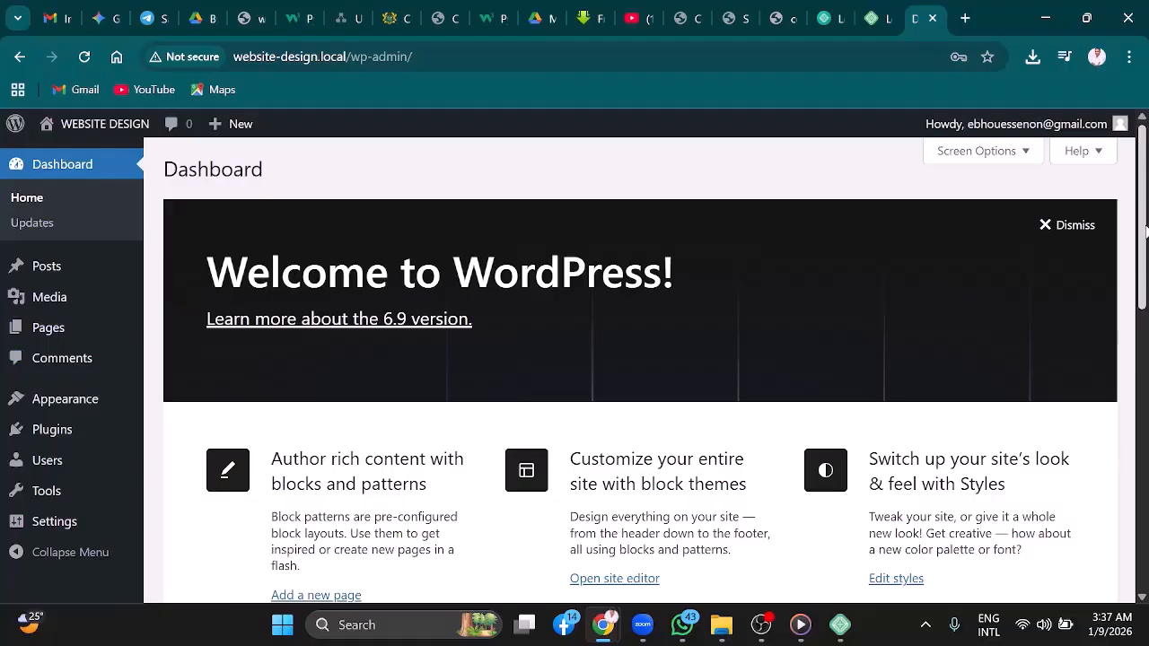
pyautogui.moveTo(1145, 231)
pyautogui.mouseDown()
pyautogui.moveTo(1145, 353)
pyautogui.moveTo(1144, 161)
pyautogui.mouseUp()
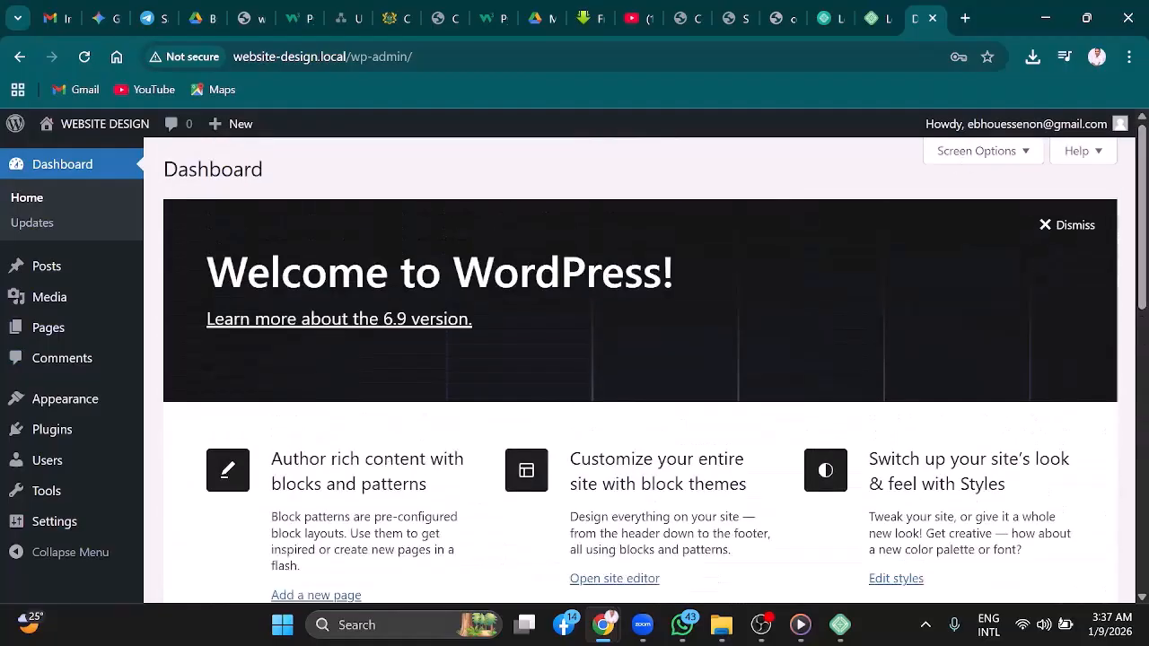